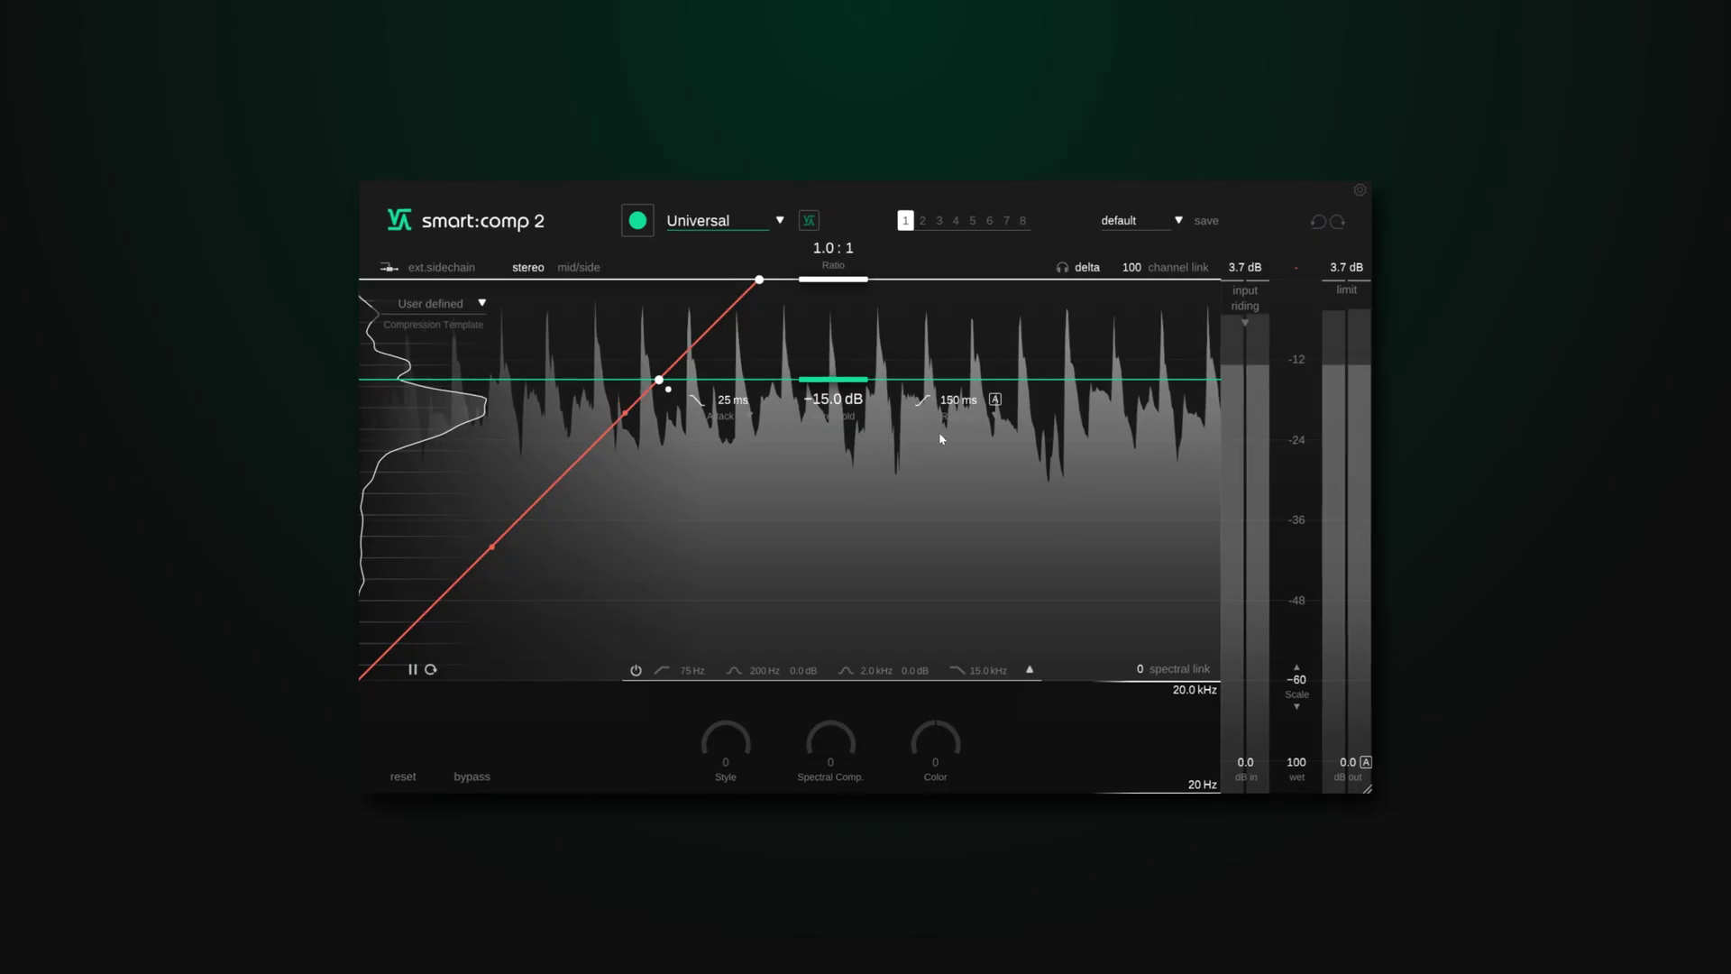
# Bring up the sound profile list and switch processing to mid/side mode.
pyautogui.click(786, 222)
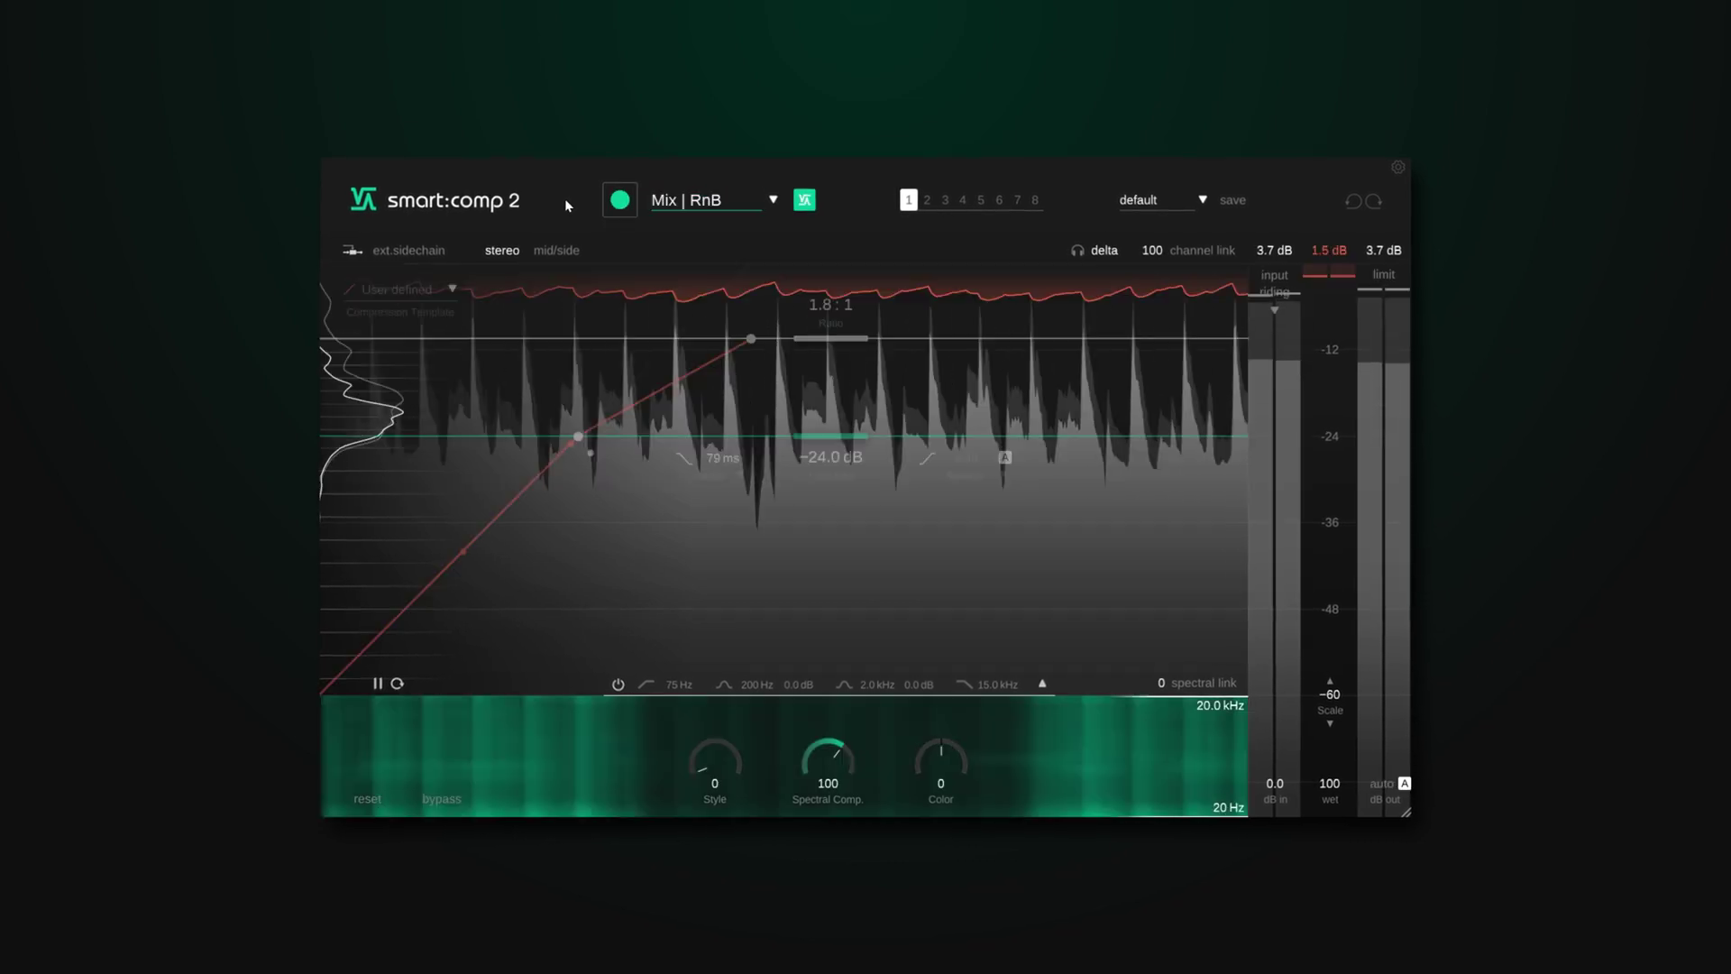
pyautogui.click(573, 247)
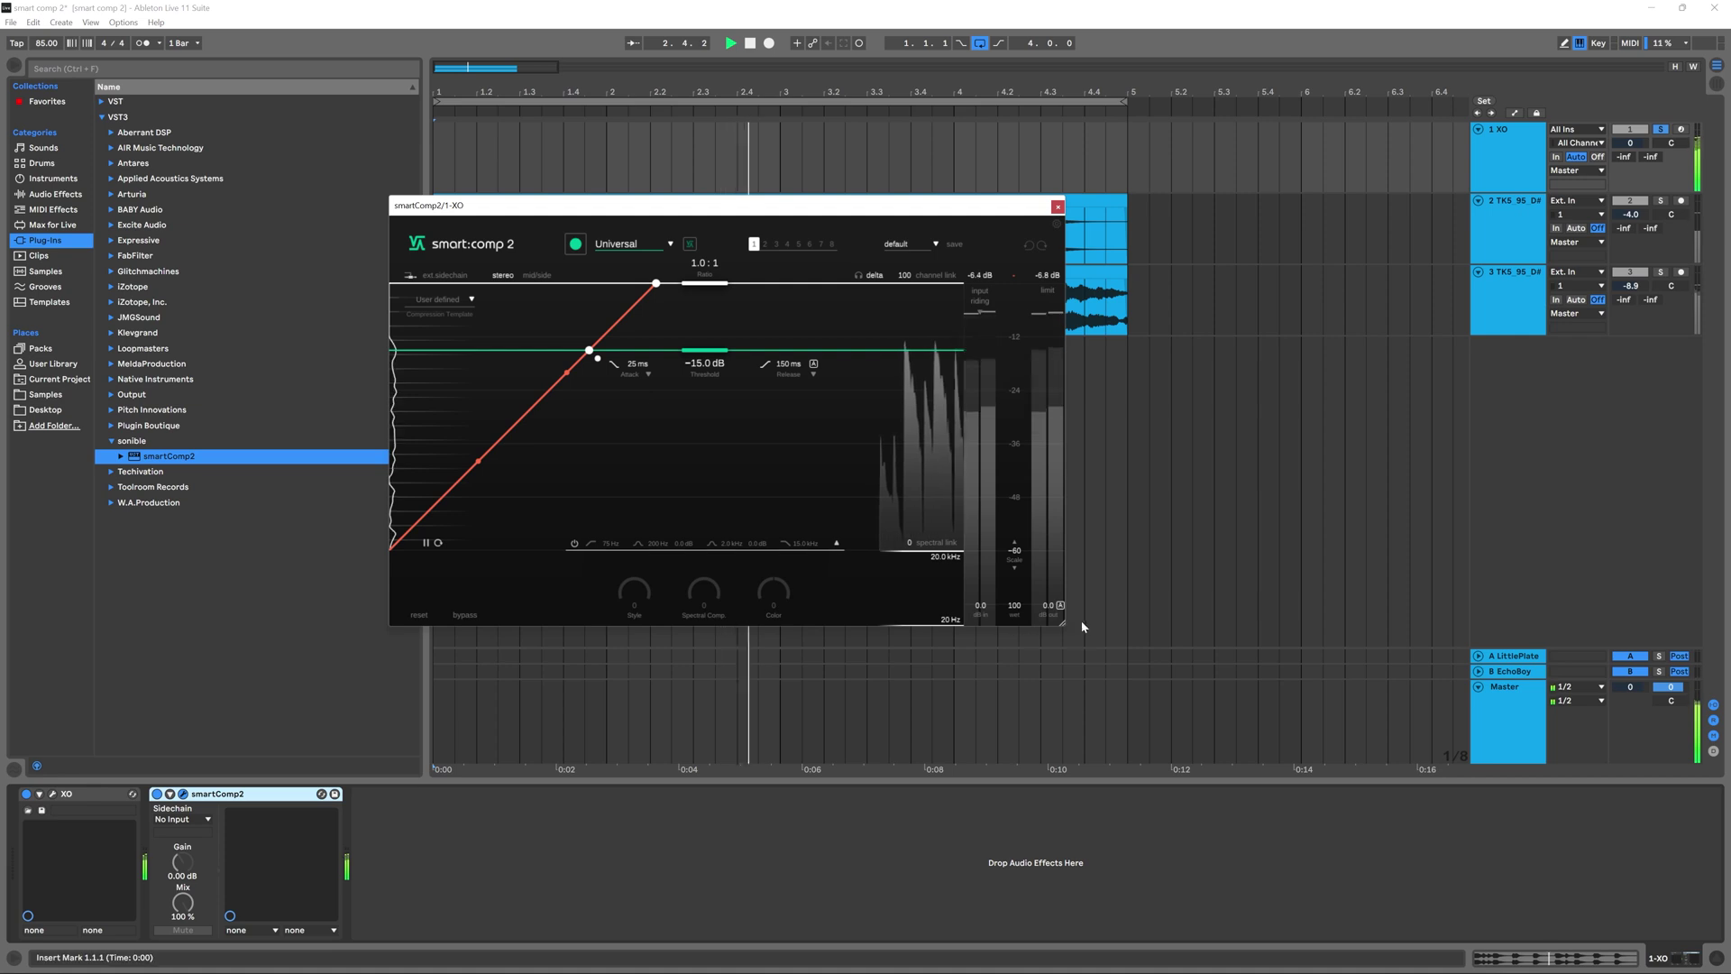
# Enlarge the smart:comp 2 window and nudge it slightly up and to the left.
pyautogui.moveTo(1063, 622); pyautogui.dragTo(1354, 812)
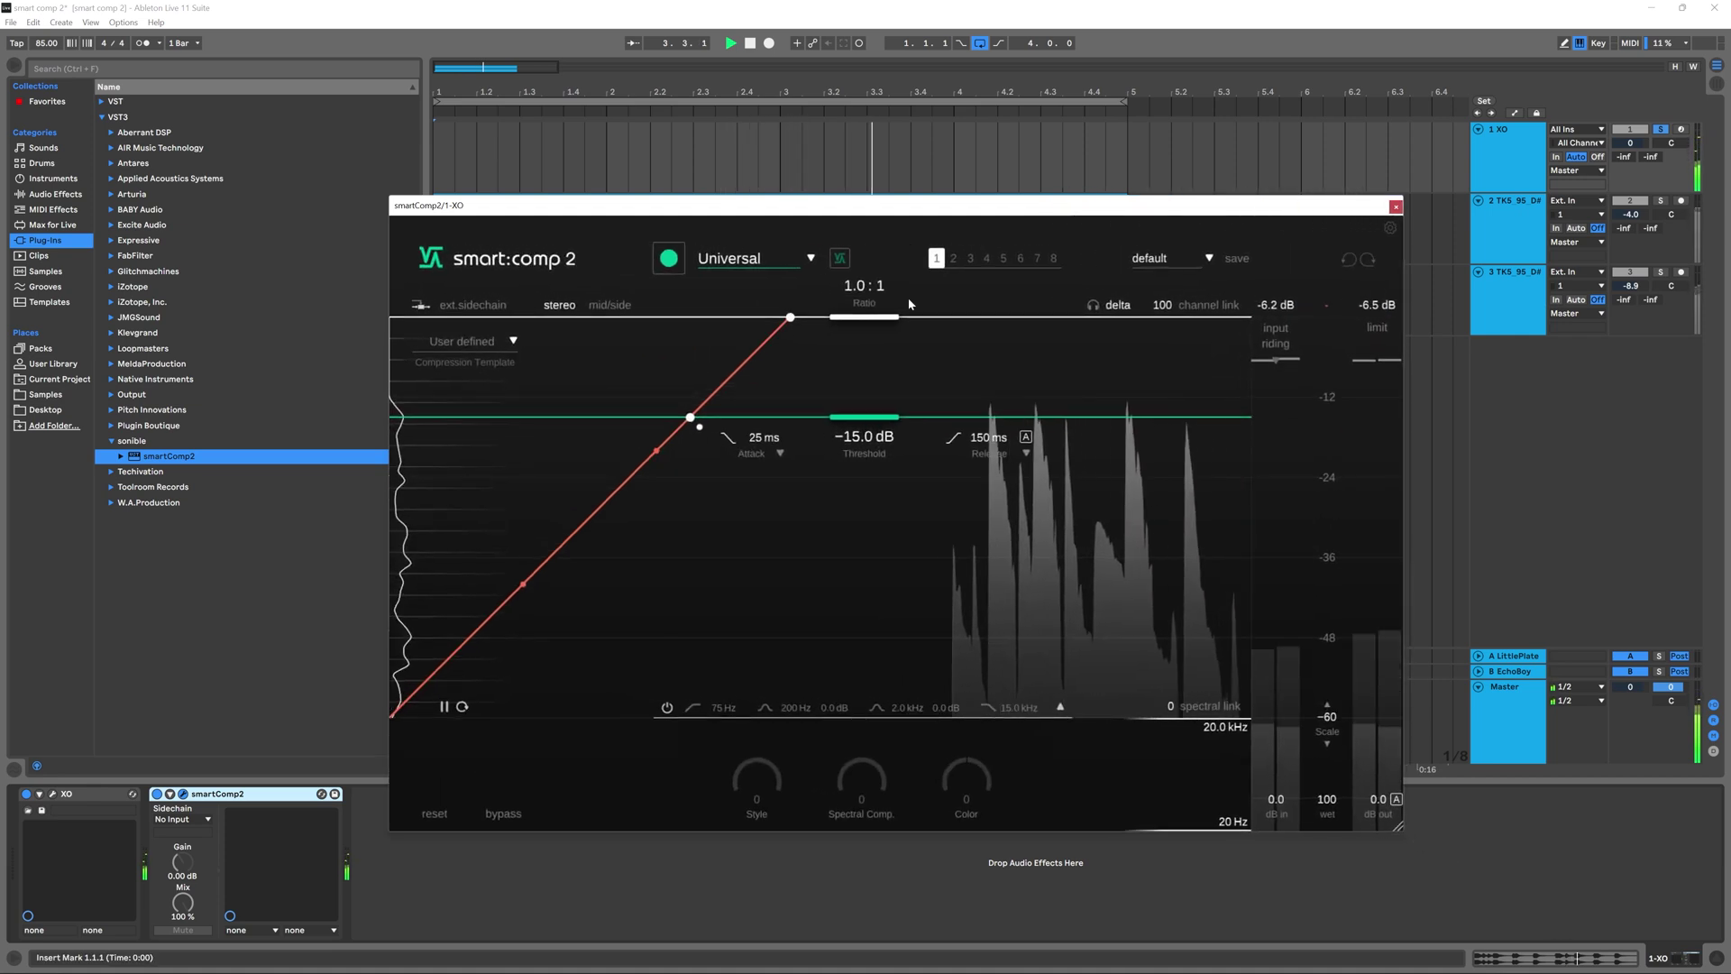
pyautogui.moveTo(747, 209); pyautogui.dragTo(719, 176)
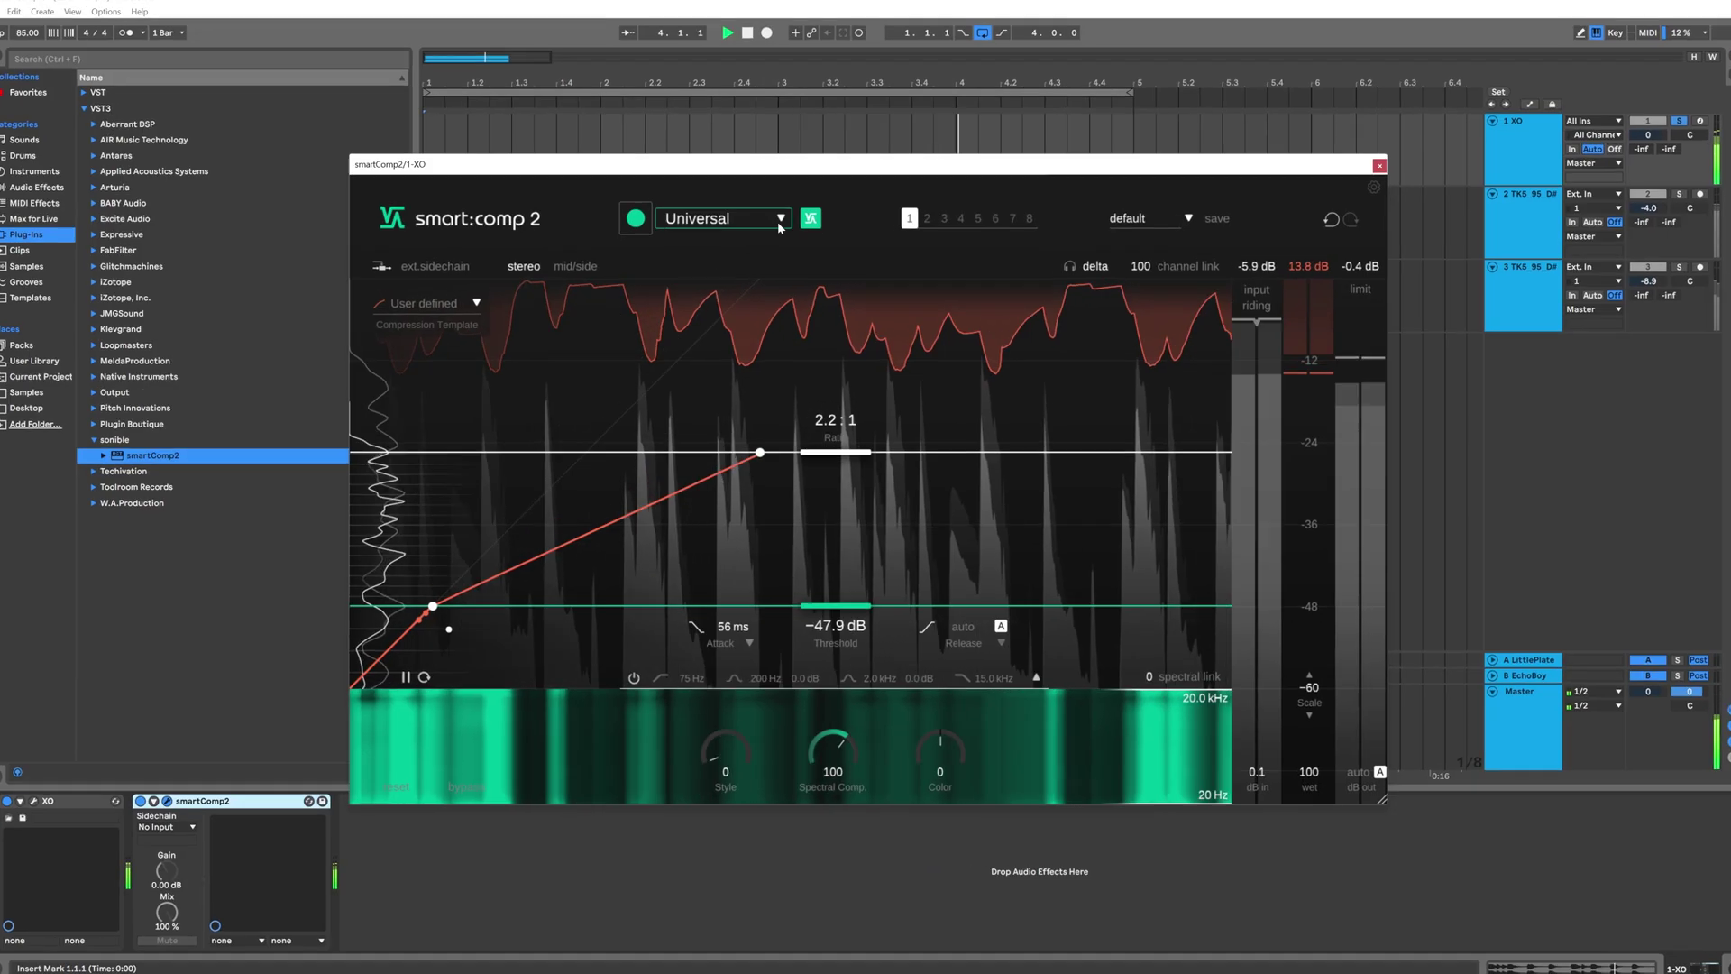
# Select the Drums | Bus profile and relearn the curve from the drums (2.3:1, −30.4 dB).
pyautogui.click(717, 221)
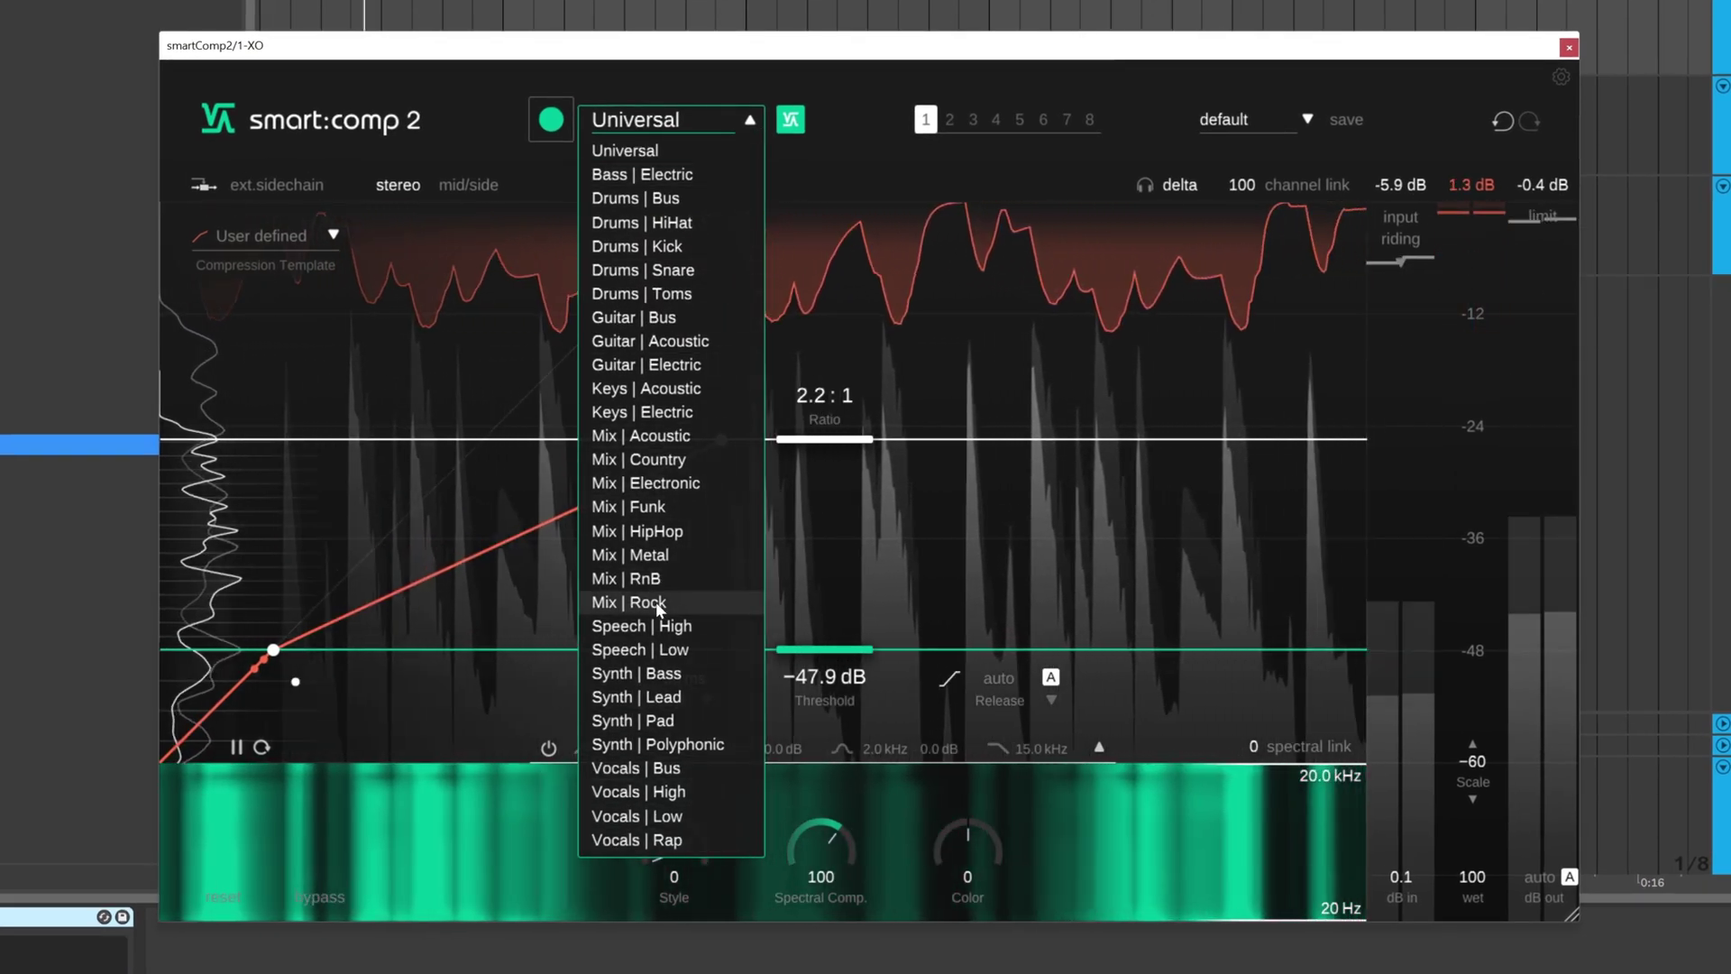
pyautogui.click(664, 200)
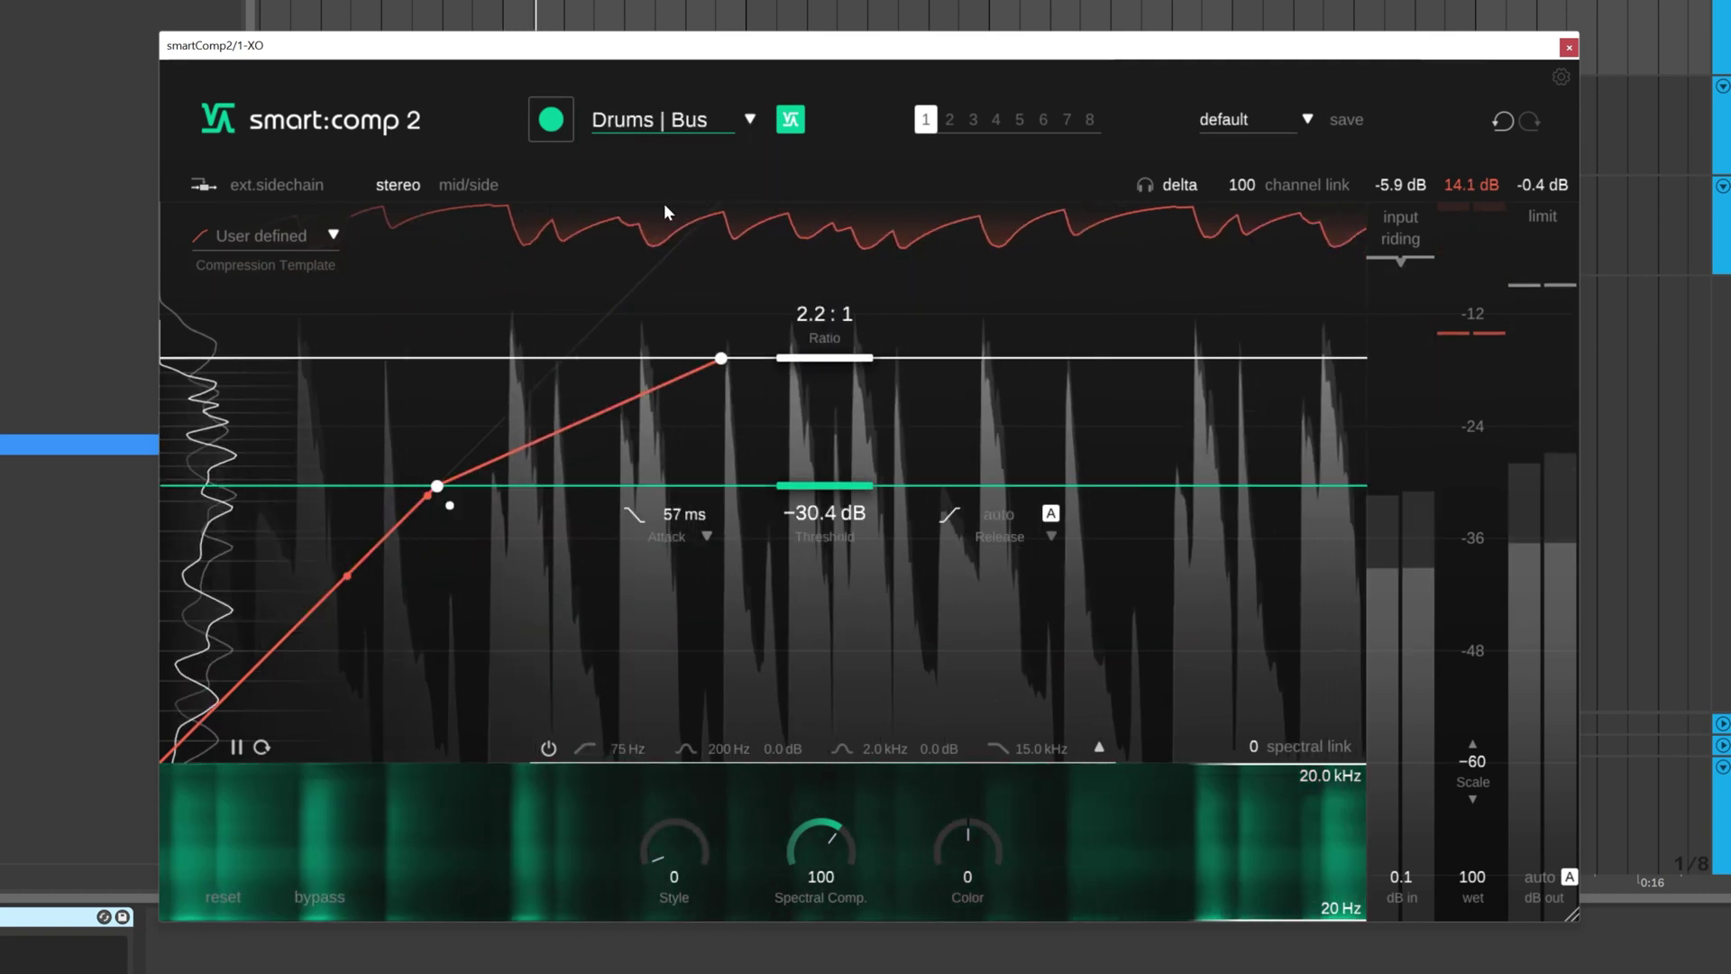
pyautogui.click(551, 125)
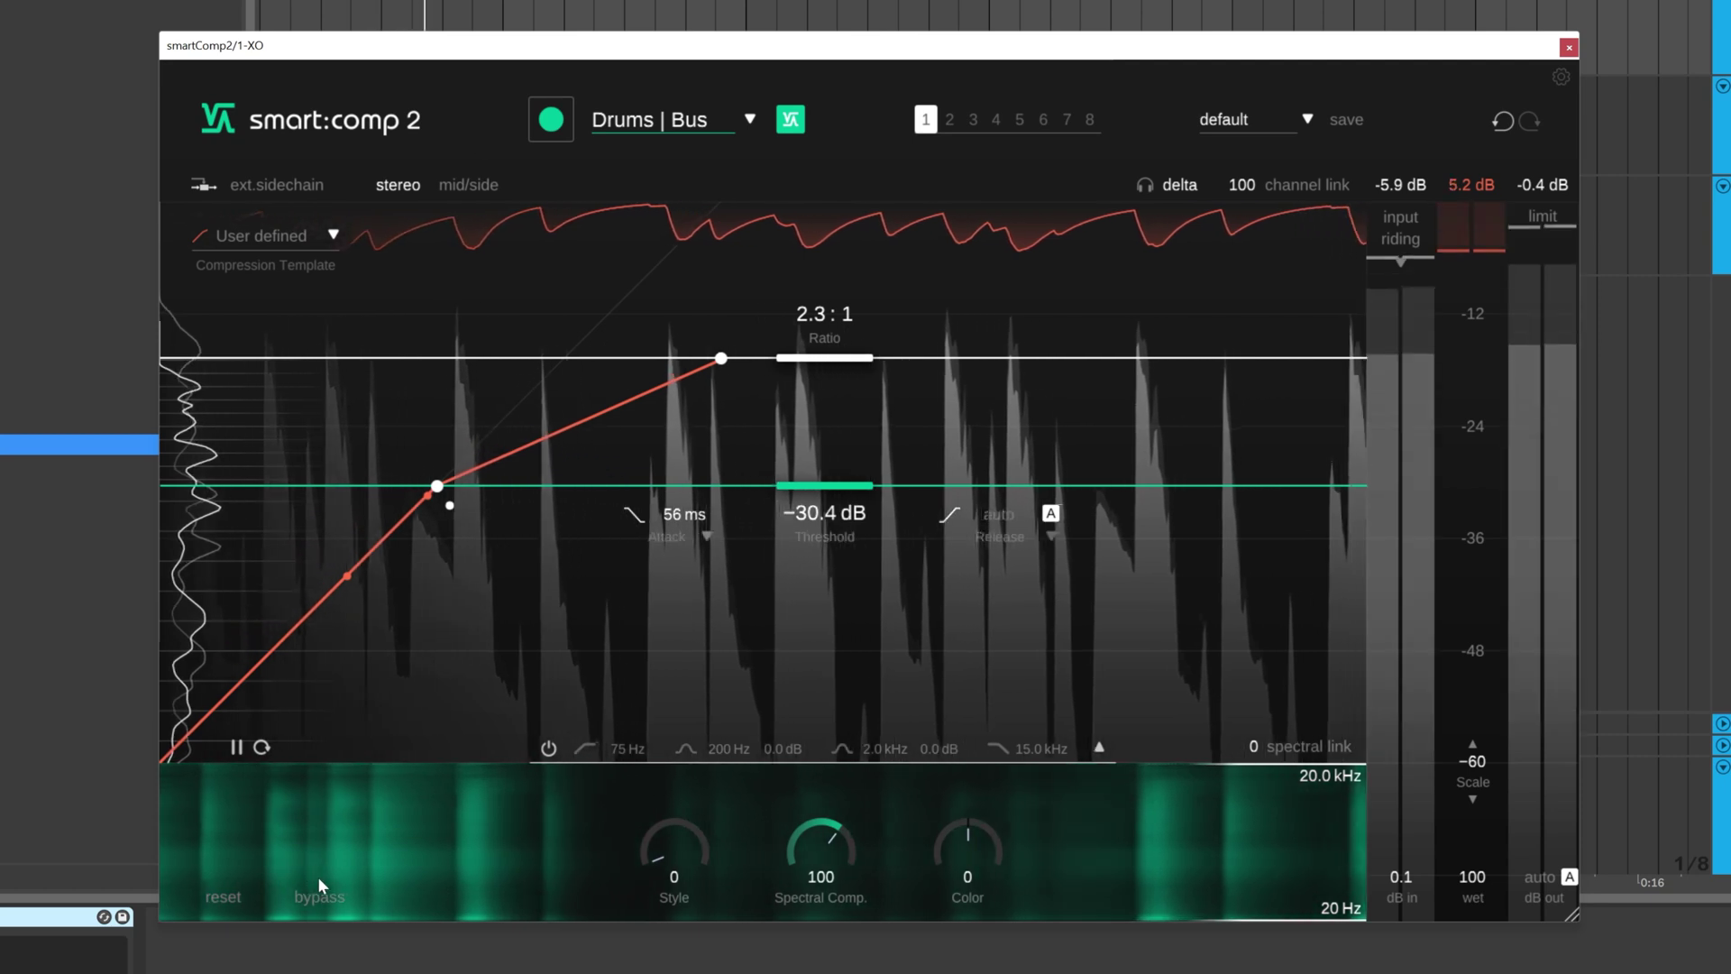
# Compare with bypass, then disable auto output gain and raise dB out to 5.2 dB.
pyautogui.click(318, 898)
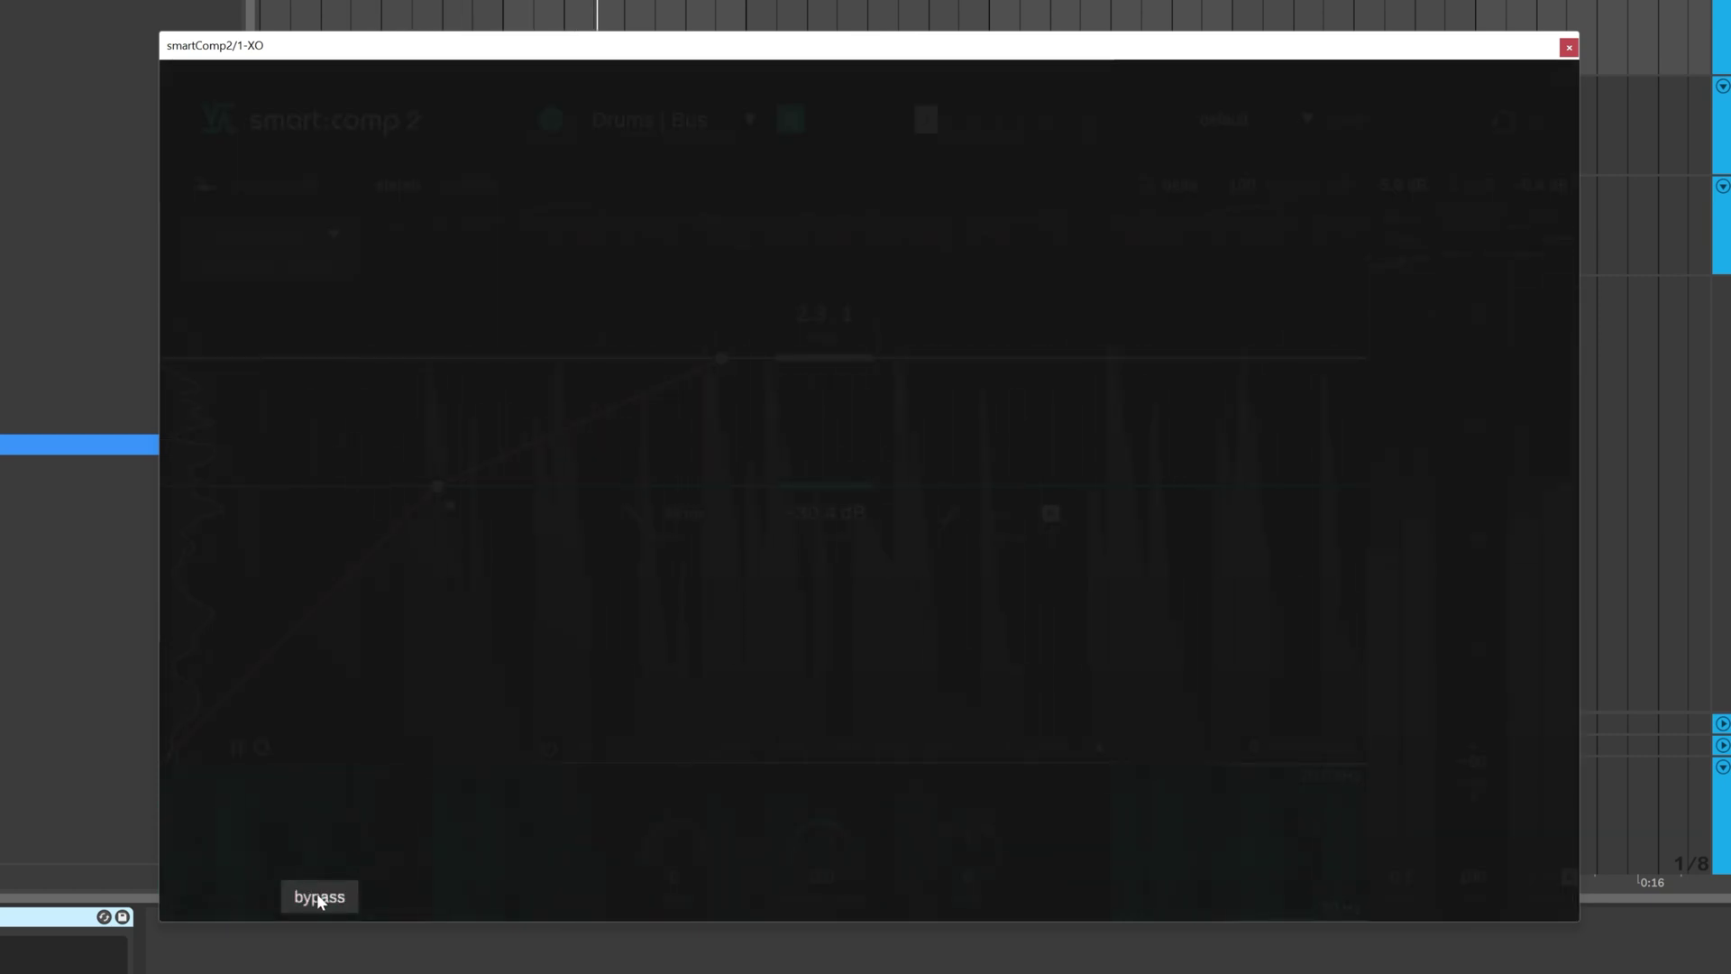
pyautogui.click(317, 897)
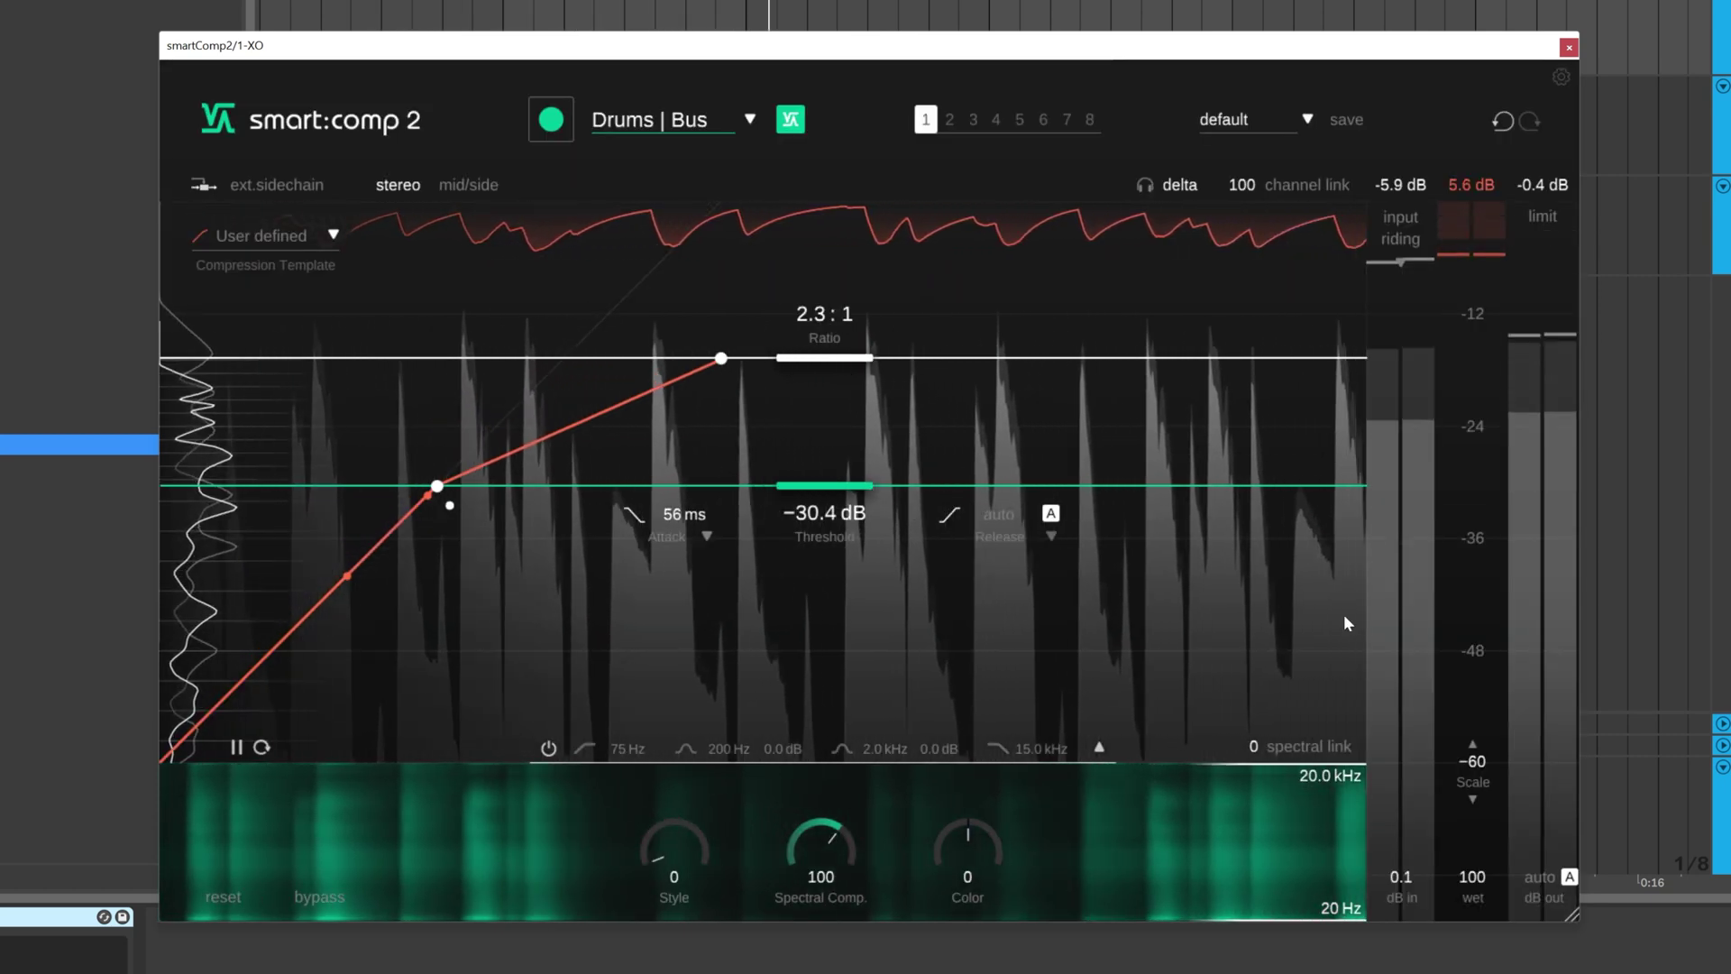
pyautogui.click(1567, 879)
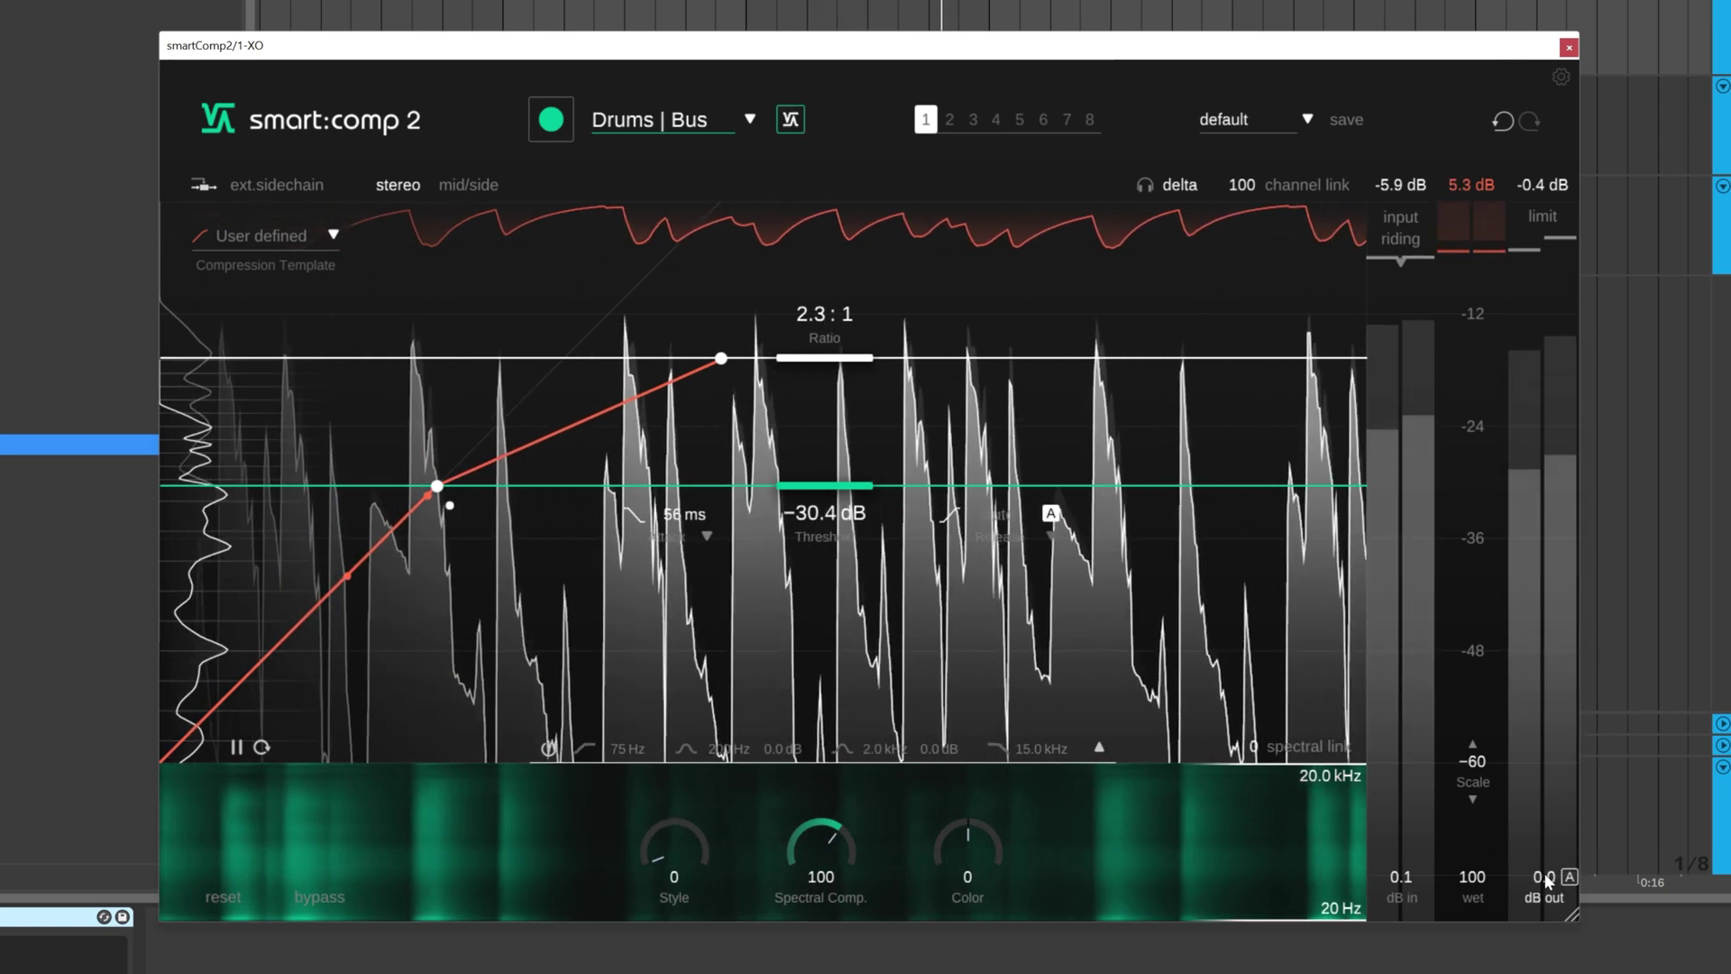
pyautogui.moveTo(1547, 881); pyautogui.dragTo(1550, 849)
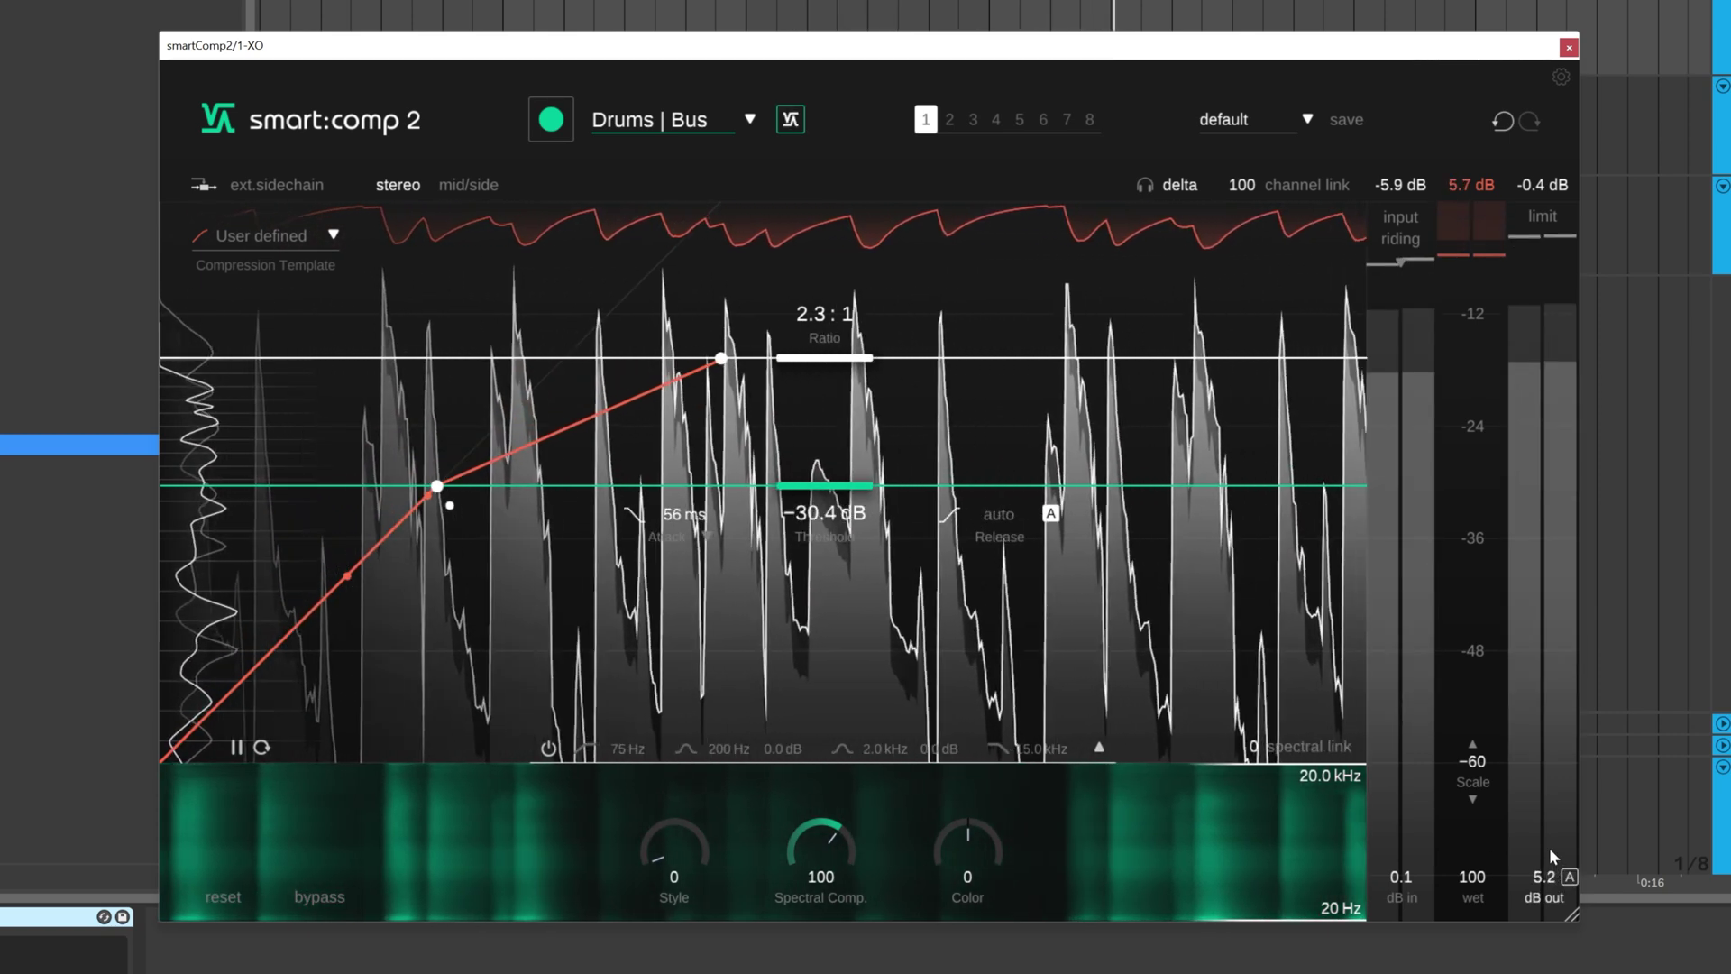
pyautogui.moveTo(644, 864); pyautogui.dragTo(653, 820)
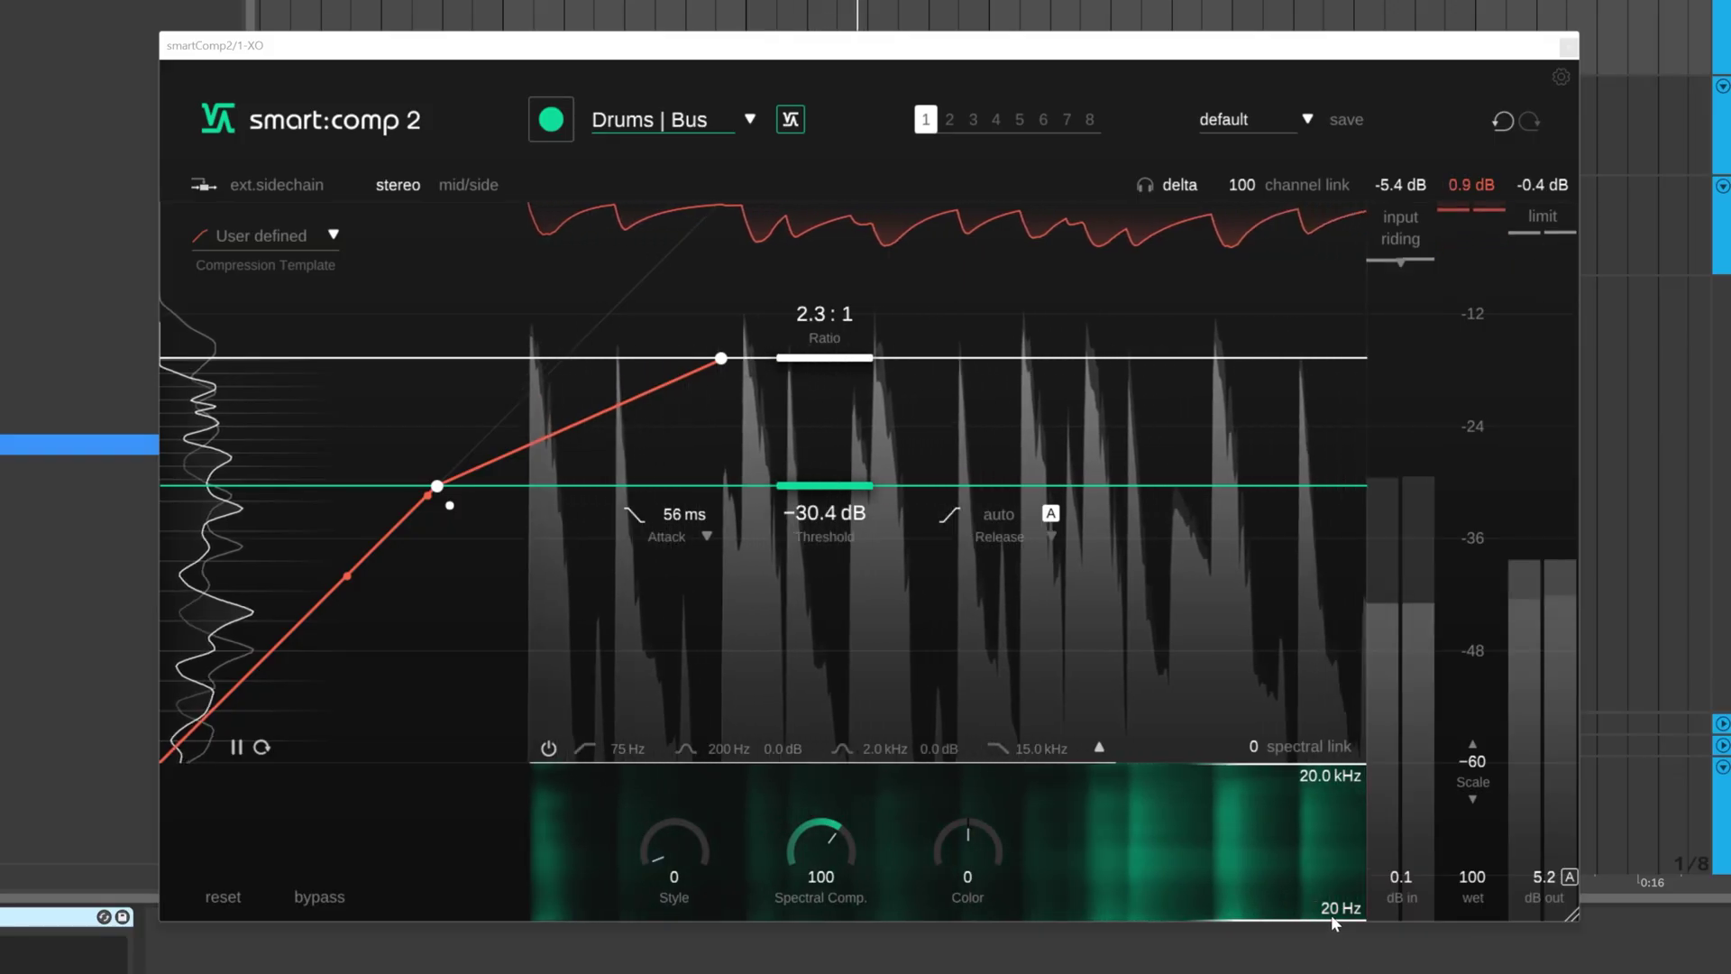
# Narrow the spectral range toward 685 Hz–12.7 kHz and experiment with Spectral Comp., Style and Color.
pyautogui.moveTo(1331, 915); pyautogui.dragTo(1334, 855)
pyautogui.moveTo(1327, 776); pyautogui.dragTo(1323, 786)
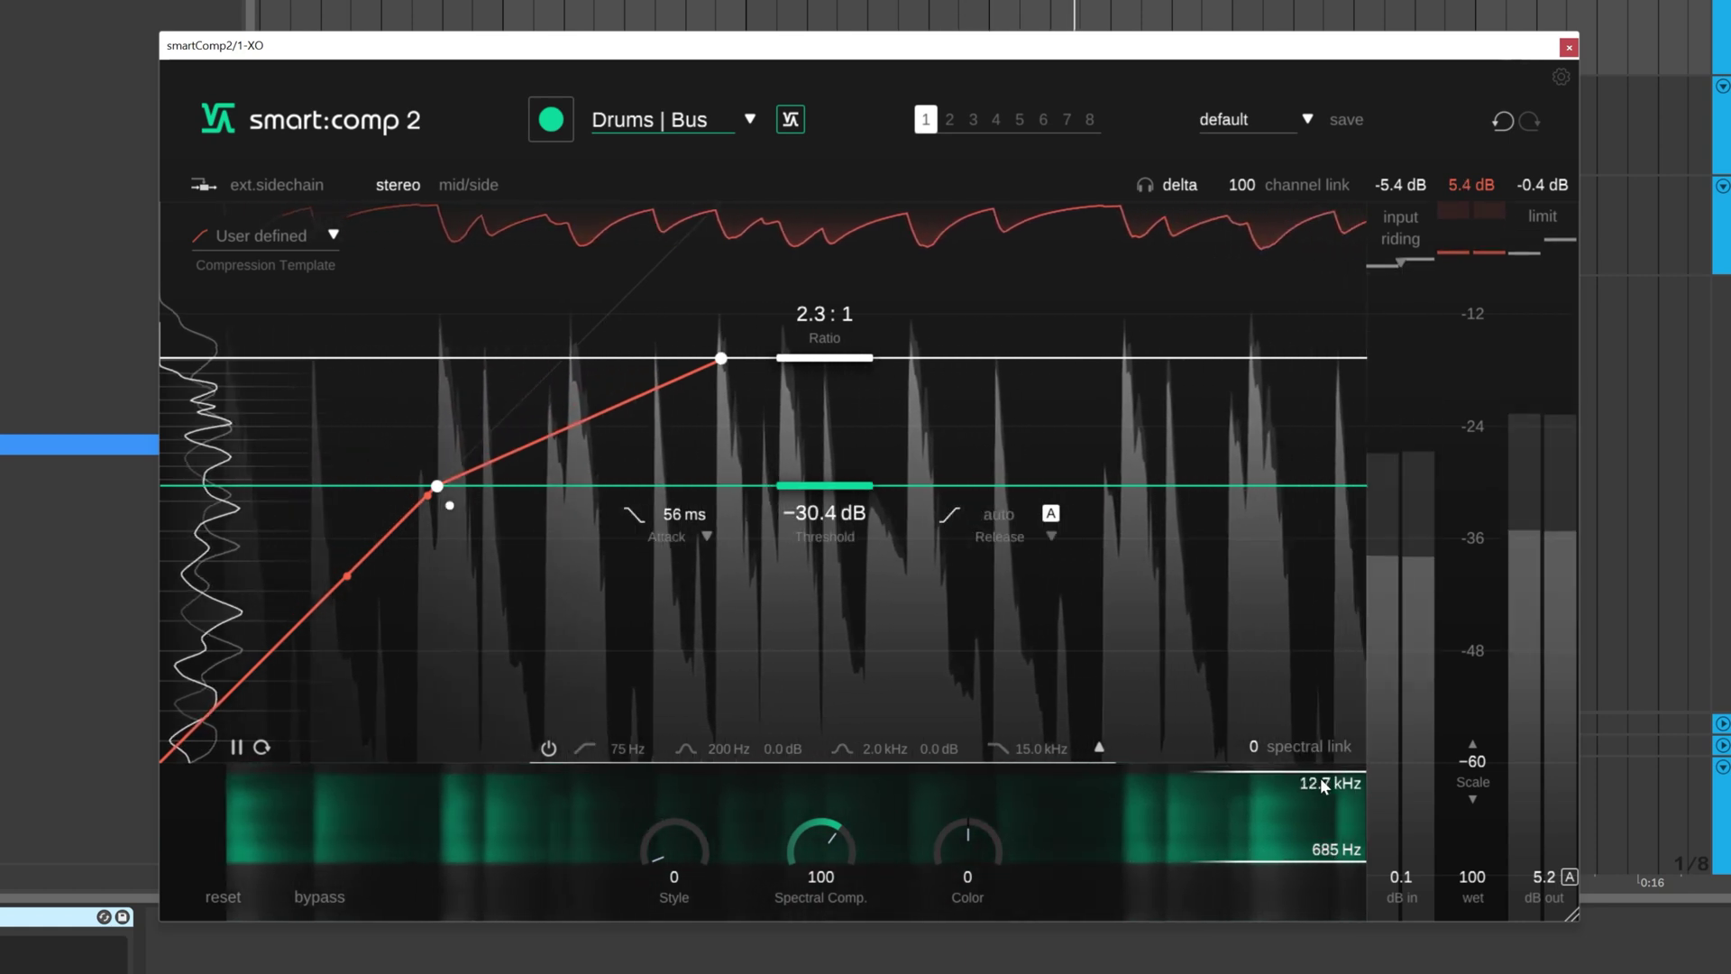
pyautogui.moveTo(820, 848); pyautogui.dragTo(821, 798)
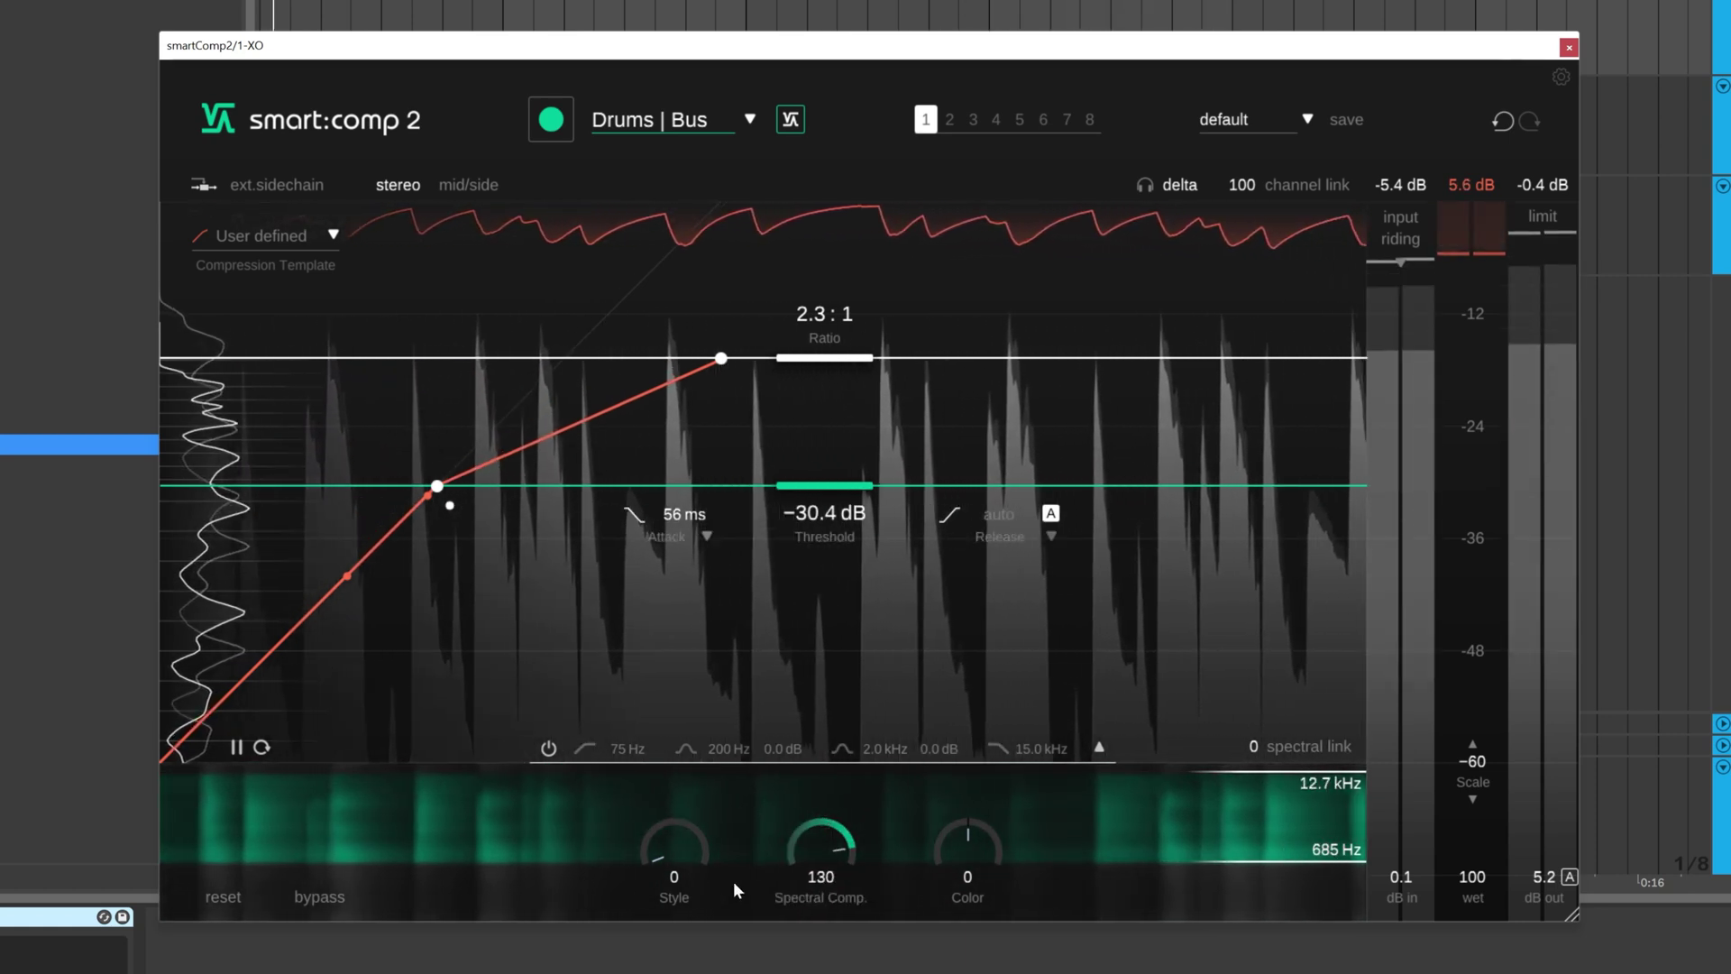
pyautogui.moveTo(700, 869); pyautogui.dragTo(691, 787)
pyautogui.moveTo(968, 892); pyautogui.dragTo(983, 787)
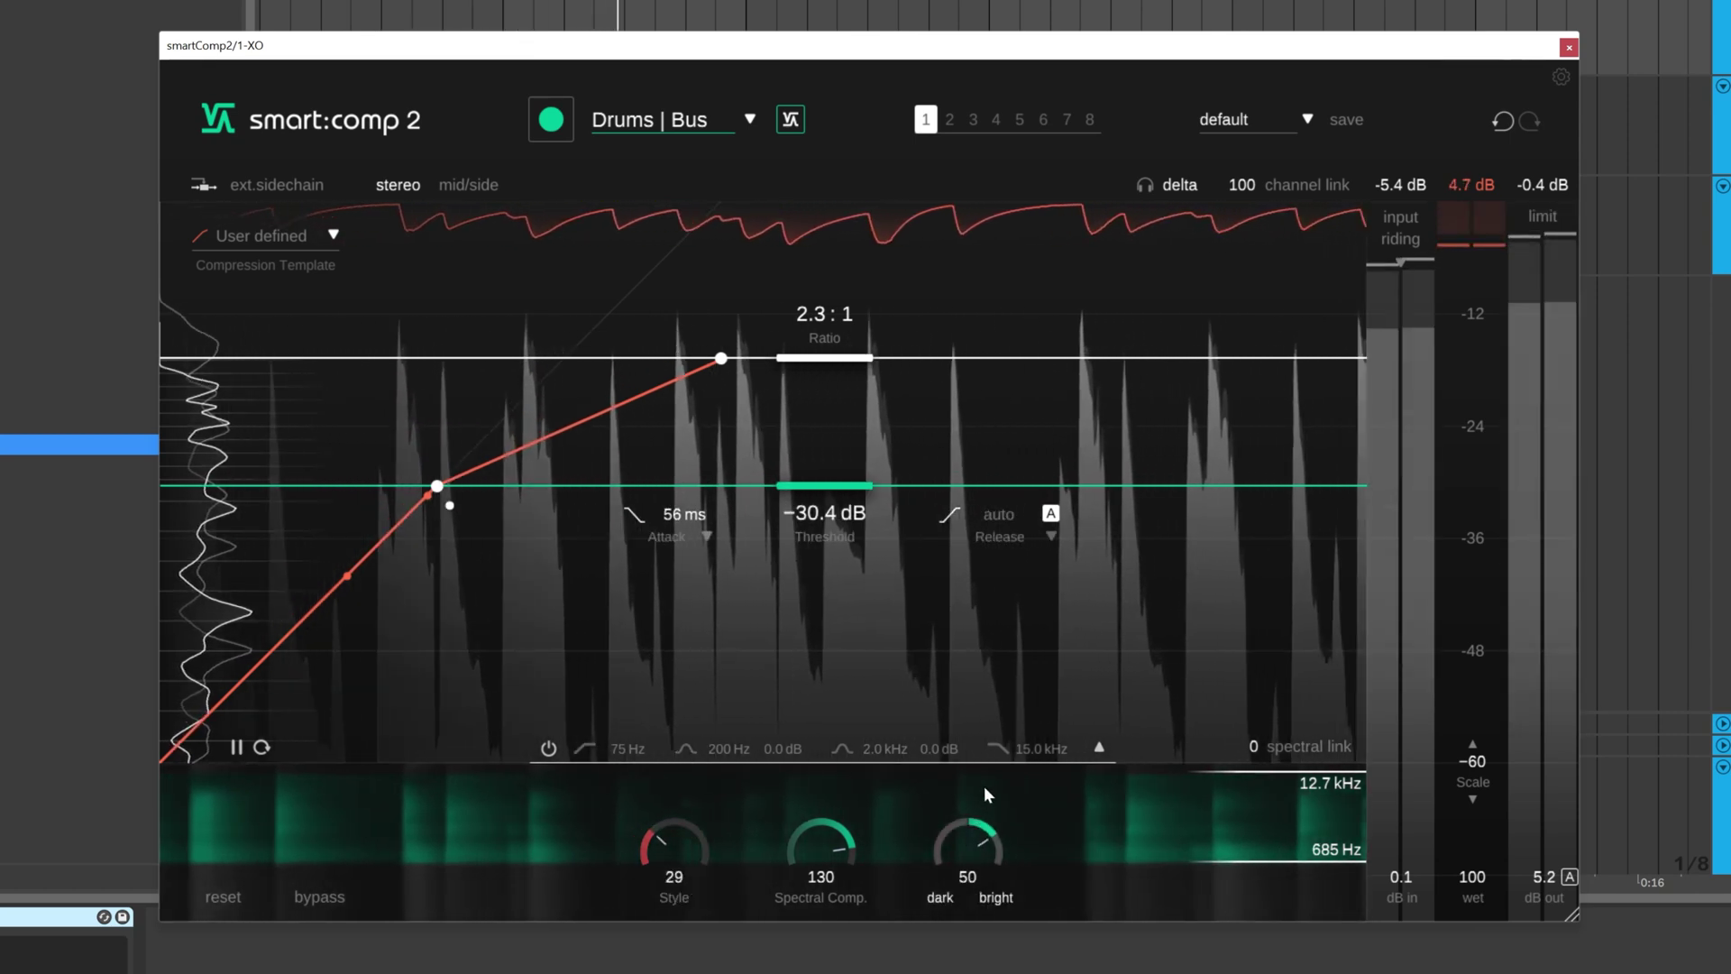
pyautogui.moveTo(967, 847); pyautogui.dragTo(968, 970)
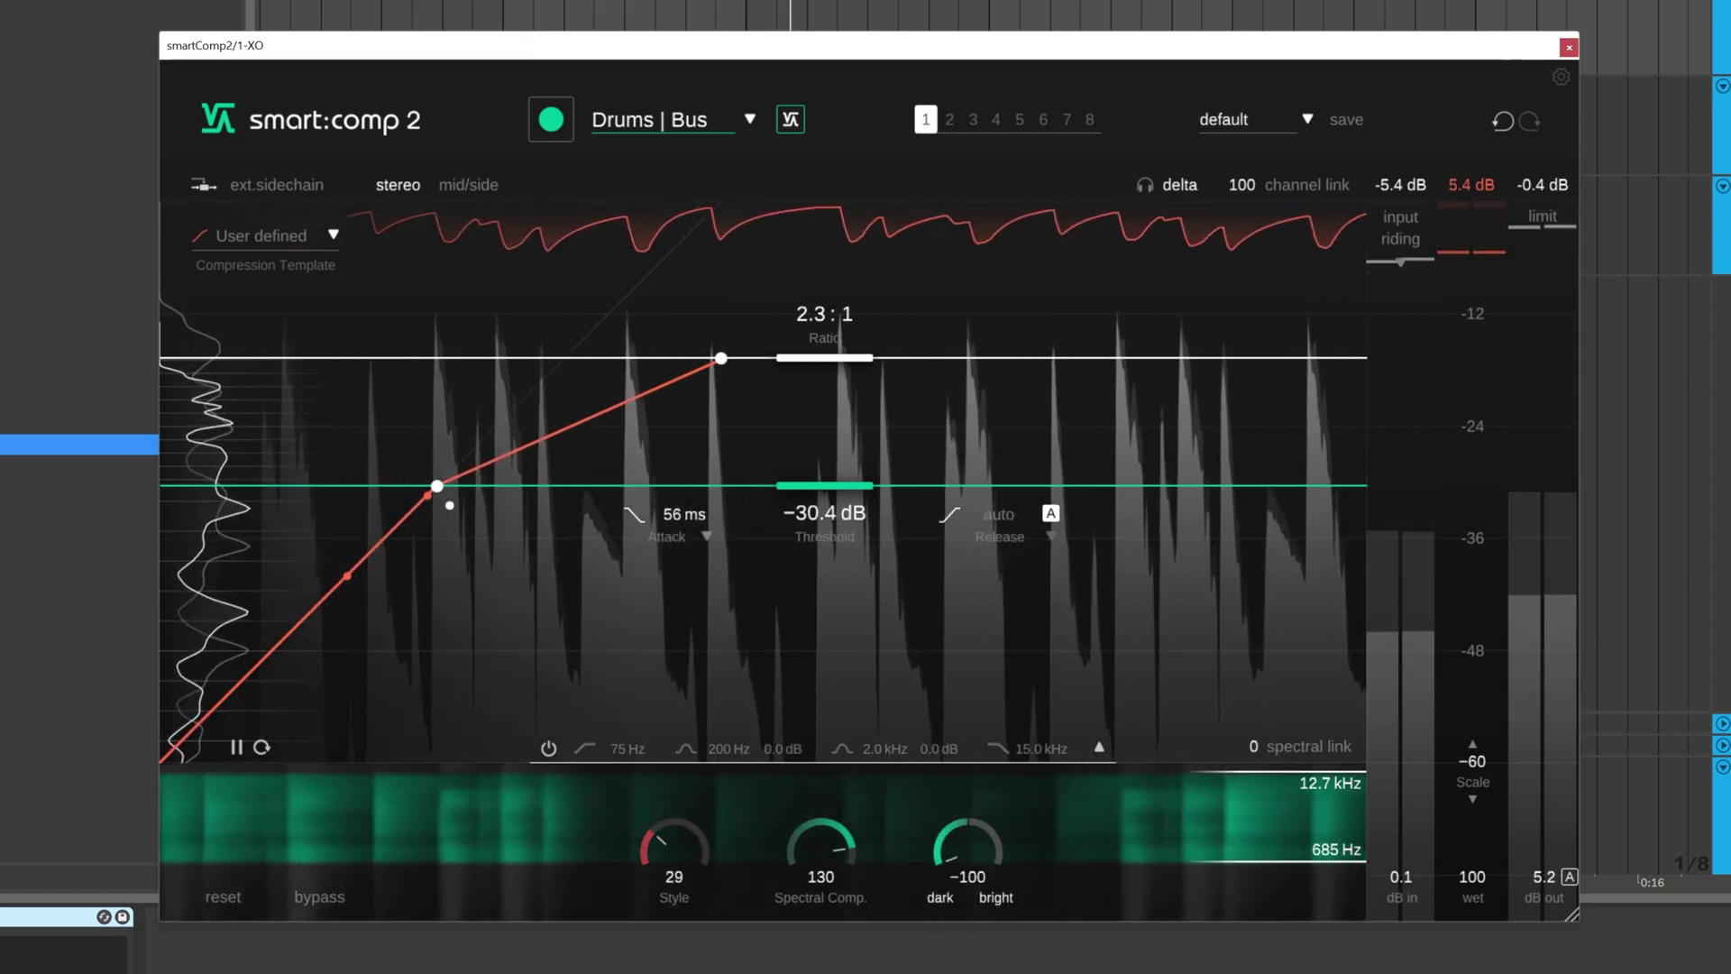
# Settle on Color 18, Style 73, Spectral Comp. 82 and a 255 Hz low limit, then bypass.
pyautogui.moveTo(954, 882); pyautogui.dragTo(880, 841)
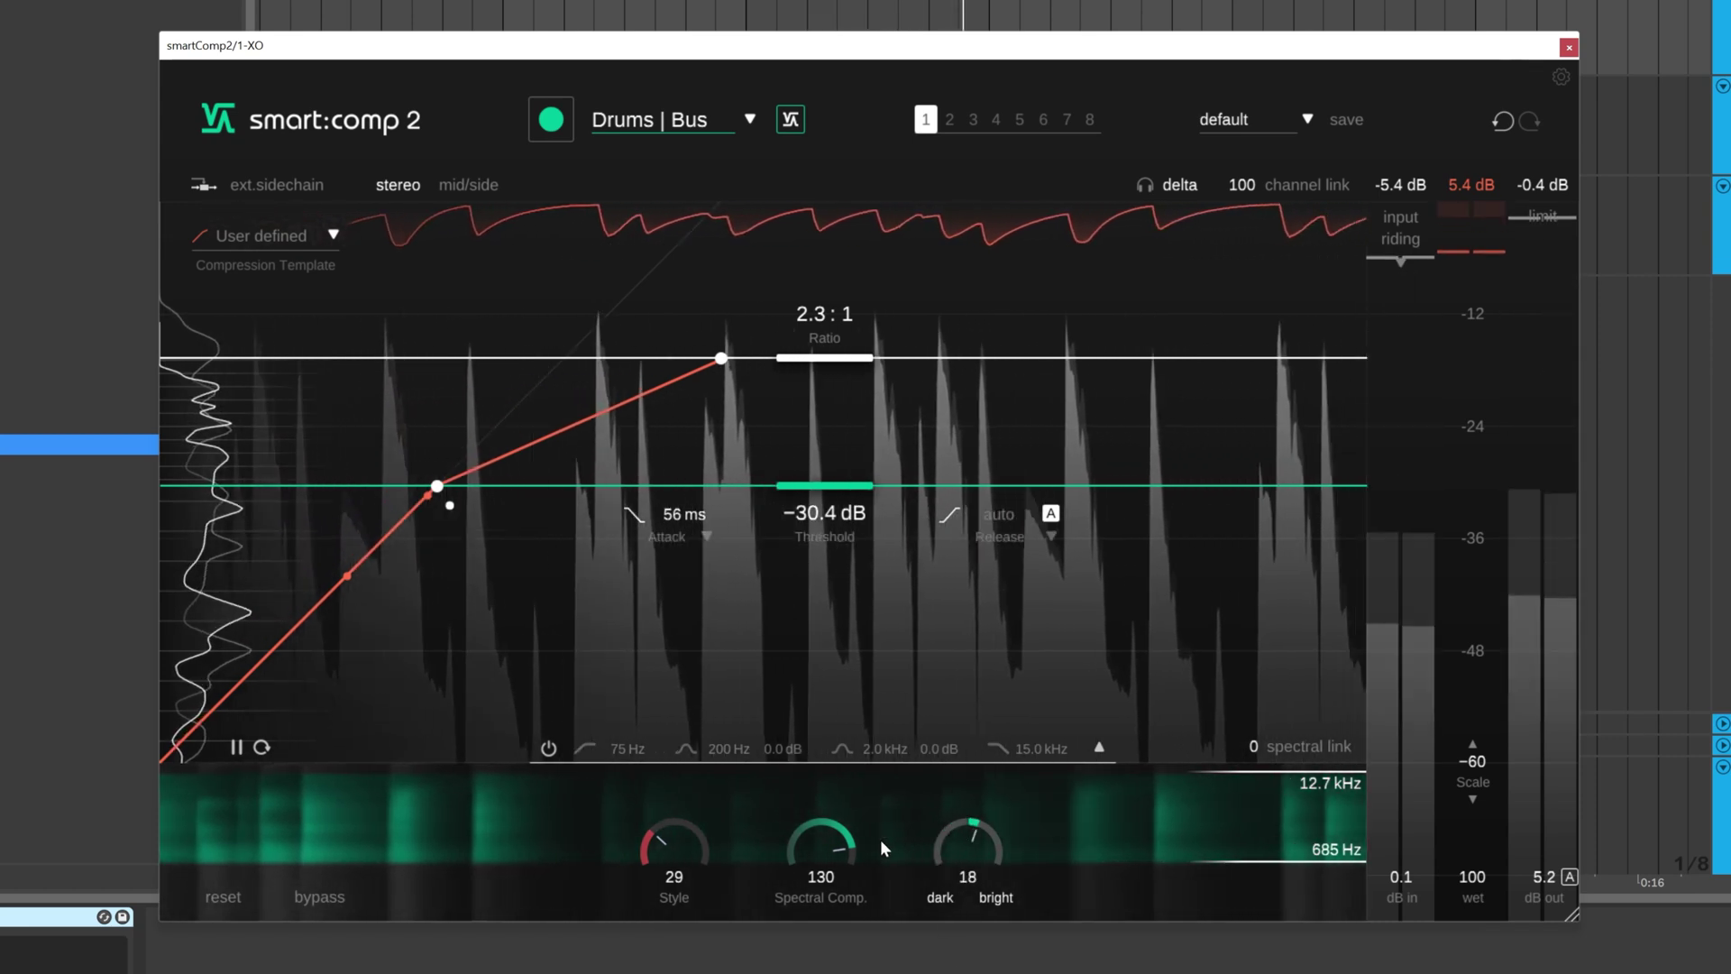
pyautogui.moveTo(674, 835); pyautogui.dragTo(687, 748)
pyautogui.moveTo(819, 849); pyautogui.dragTo(761, 922)
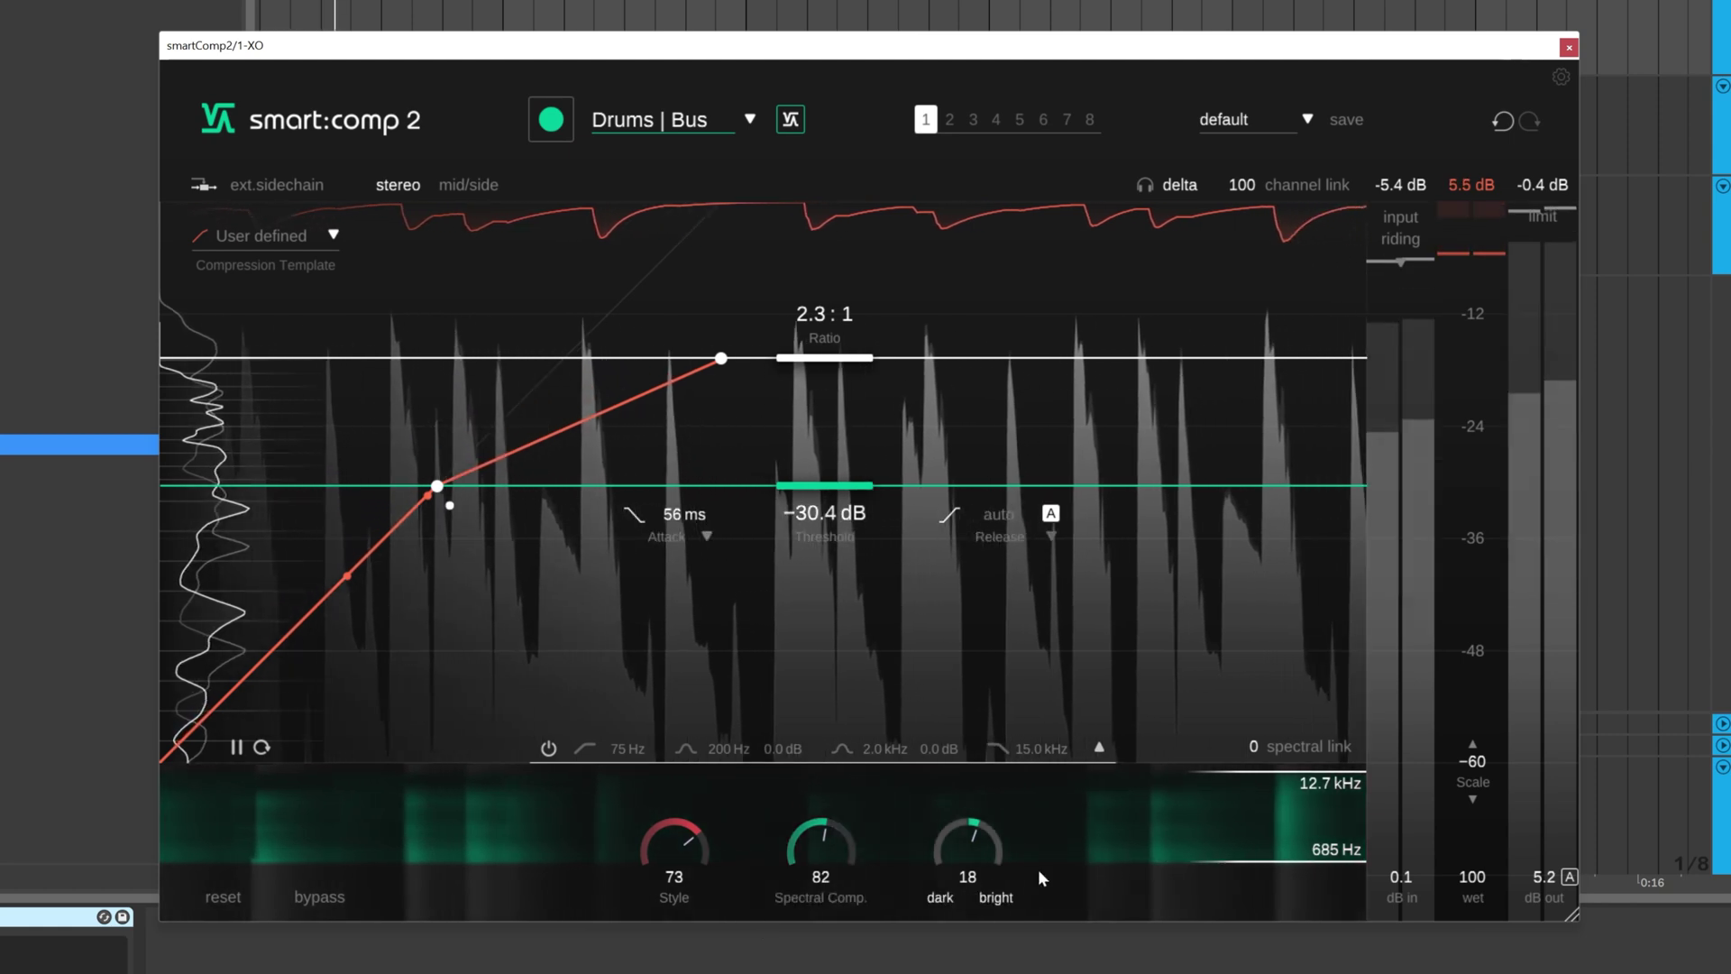
pyautogui.moveTo(1236, 862); pyautogui.dragTo(1247, 893)
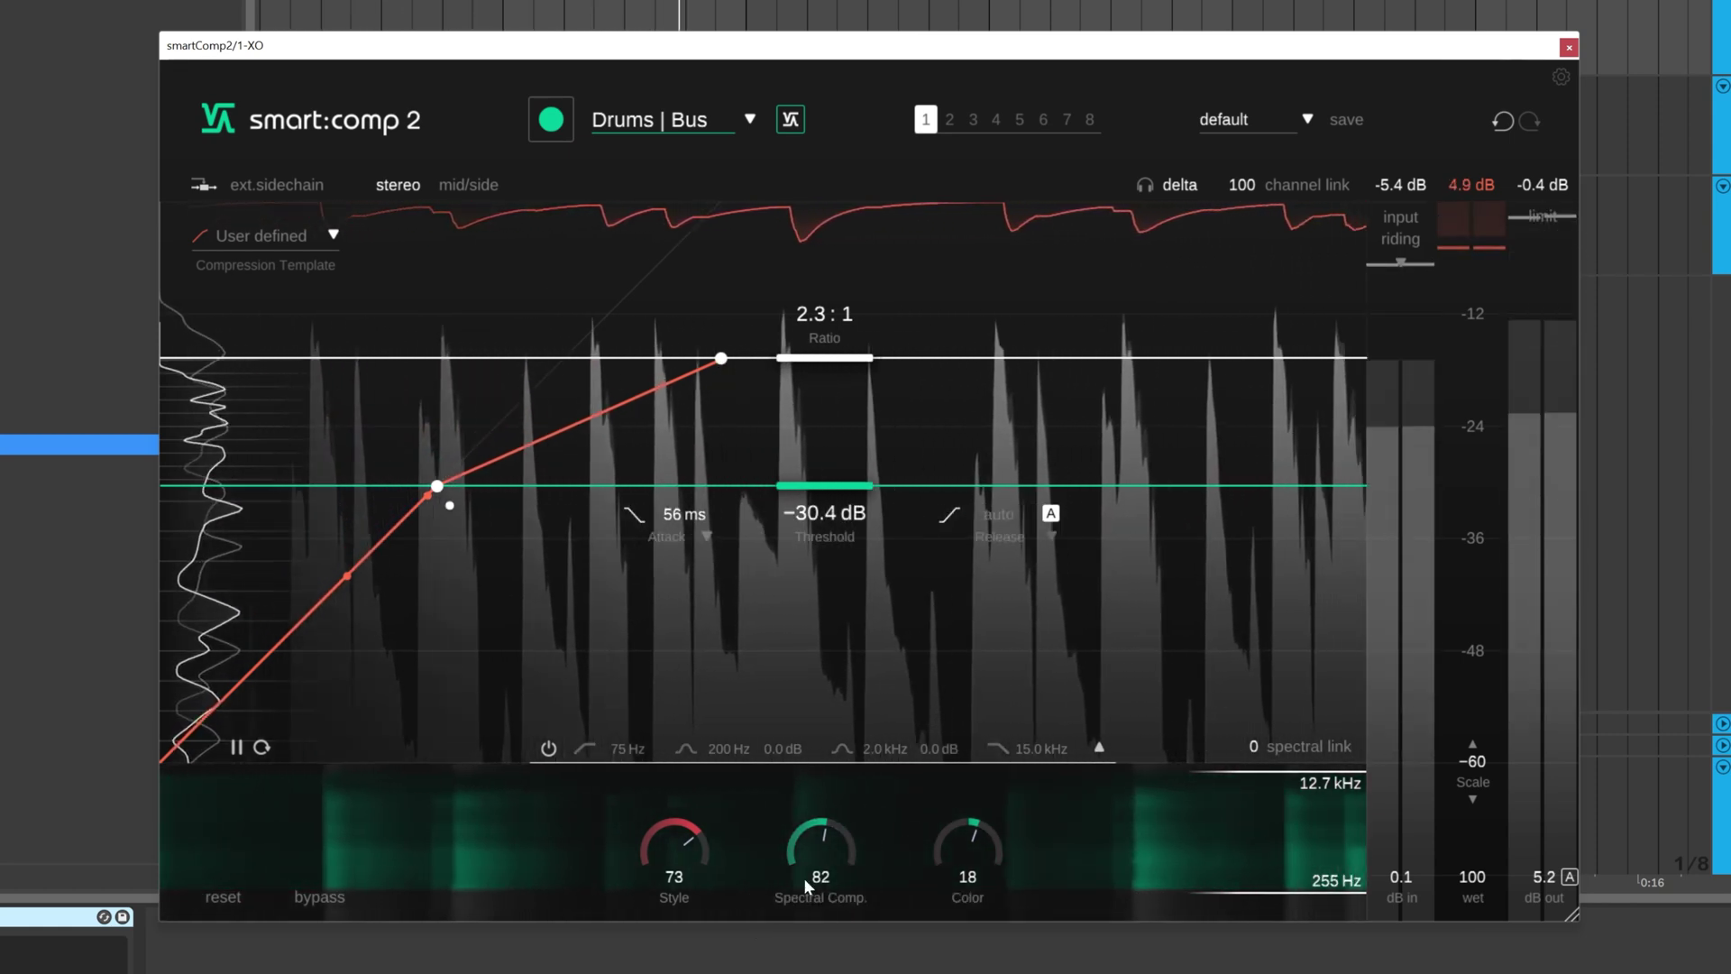
pyautogui.click(321, 899)
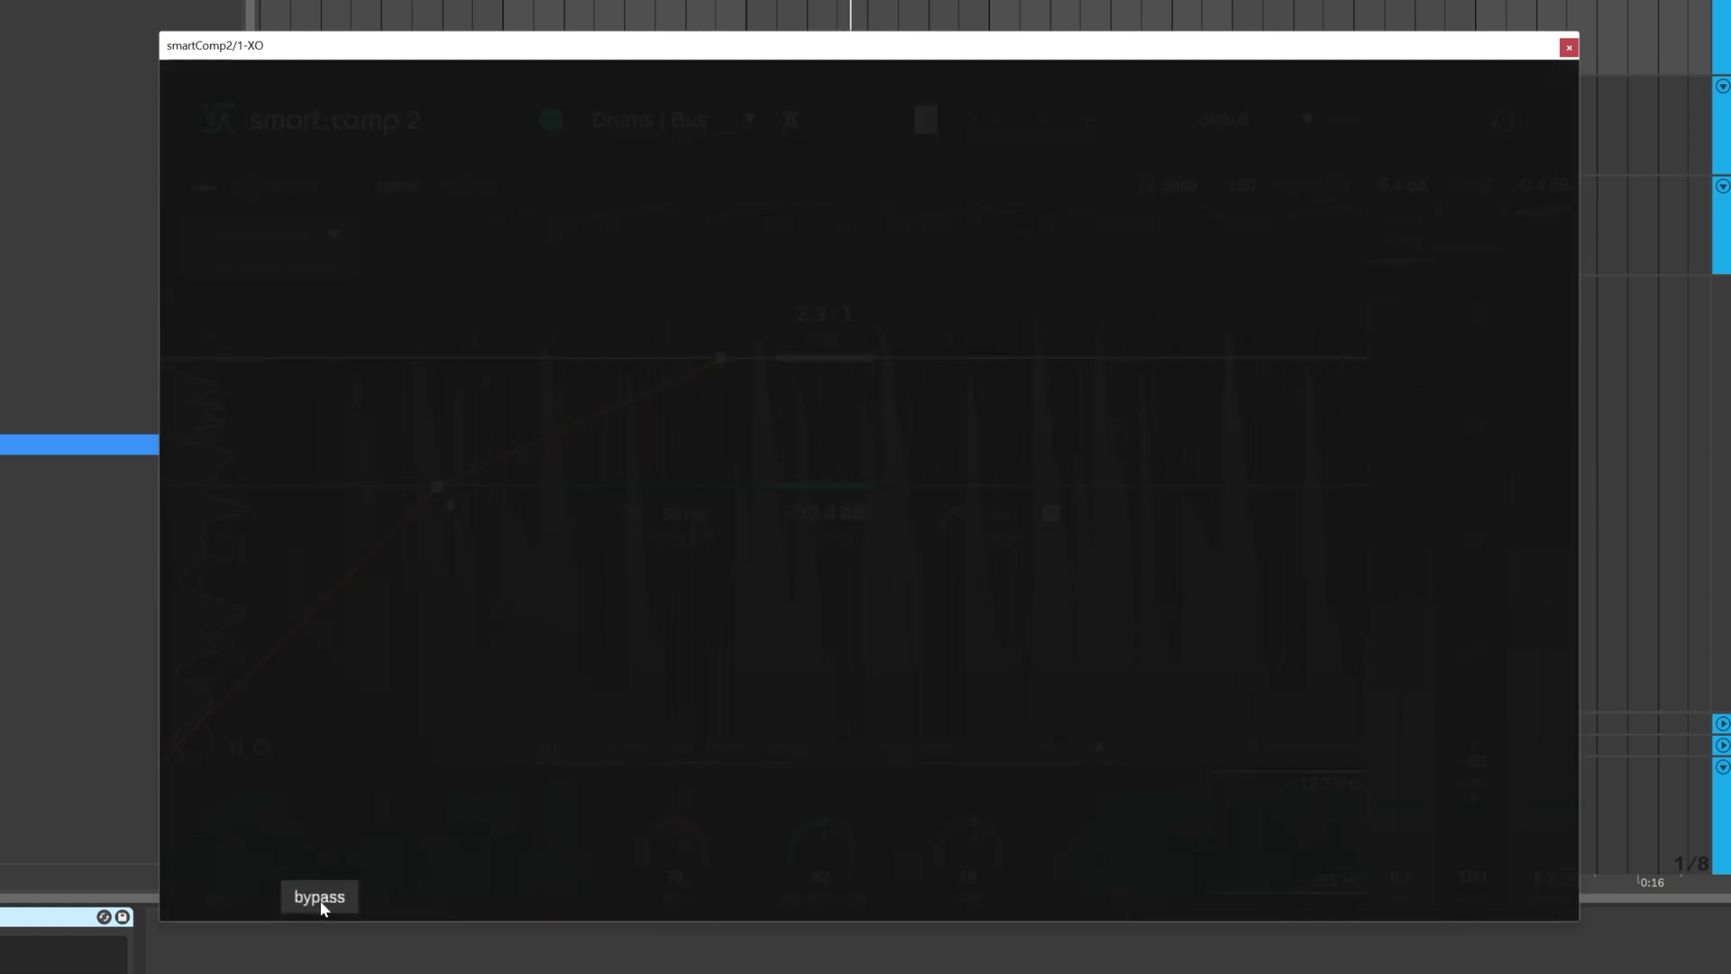
# Disable bypass so smart:comp 2 processes the drum bus again.
pyautogui.click(321, 900)
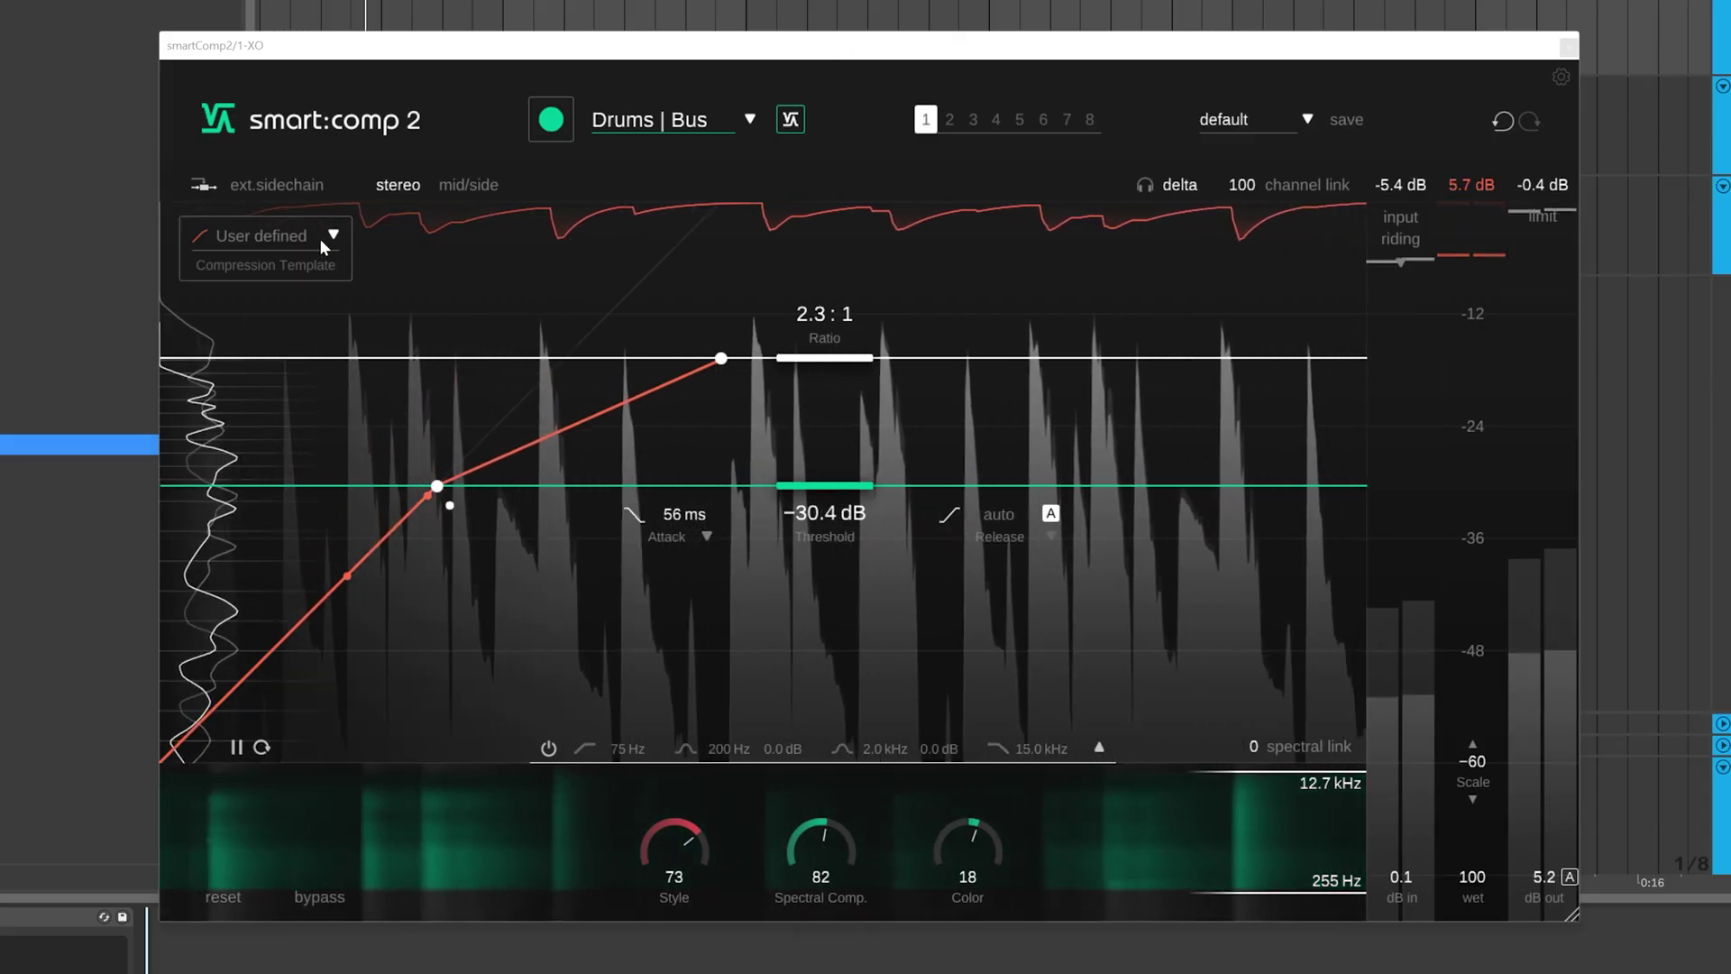
# Try the Parallel Comp. template, then settle on Noise Gate, keeping 2.3:1 and −30.4 dB.
pyautogui.click(318, 237)
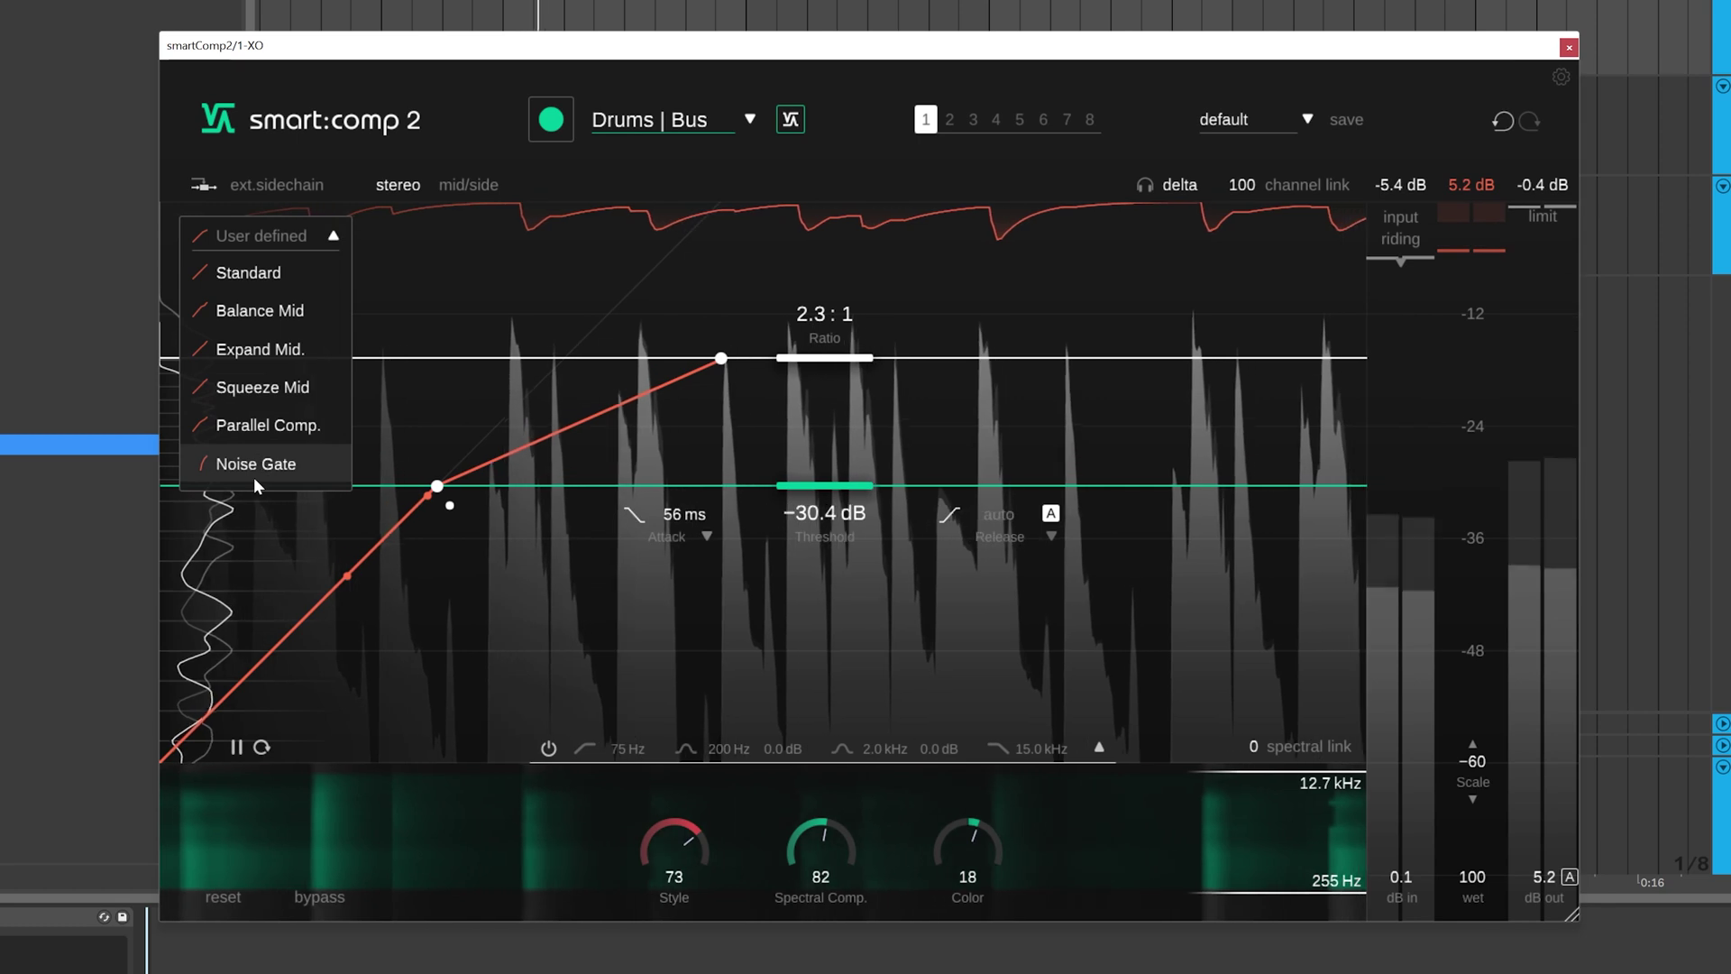
pyautogui.click(247, 423)
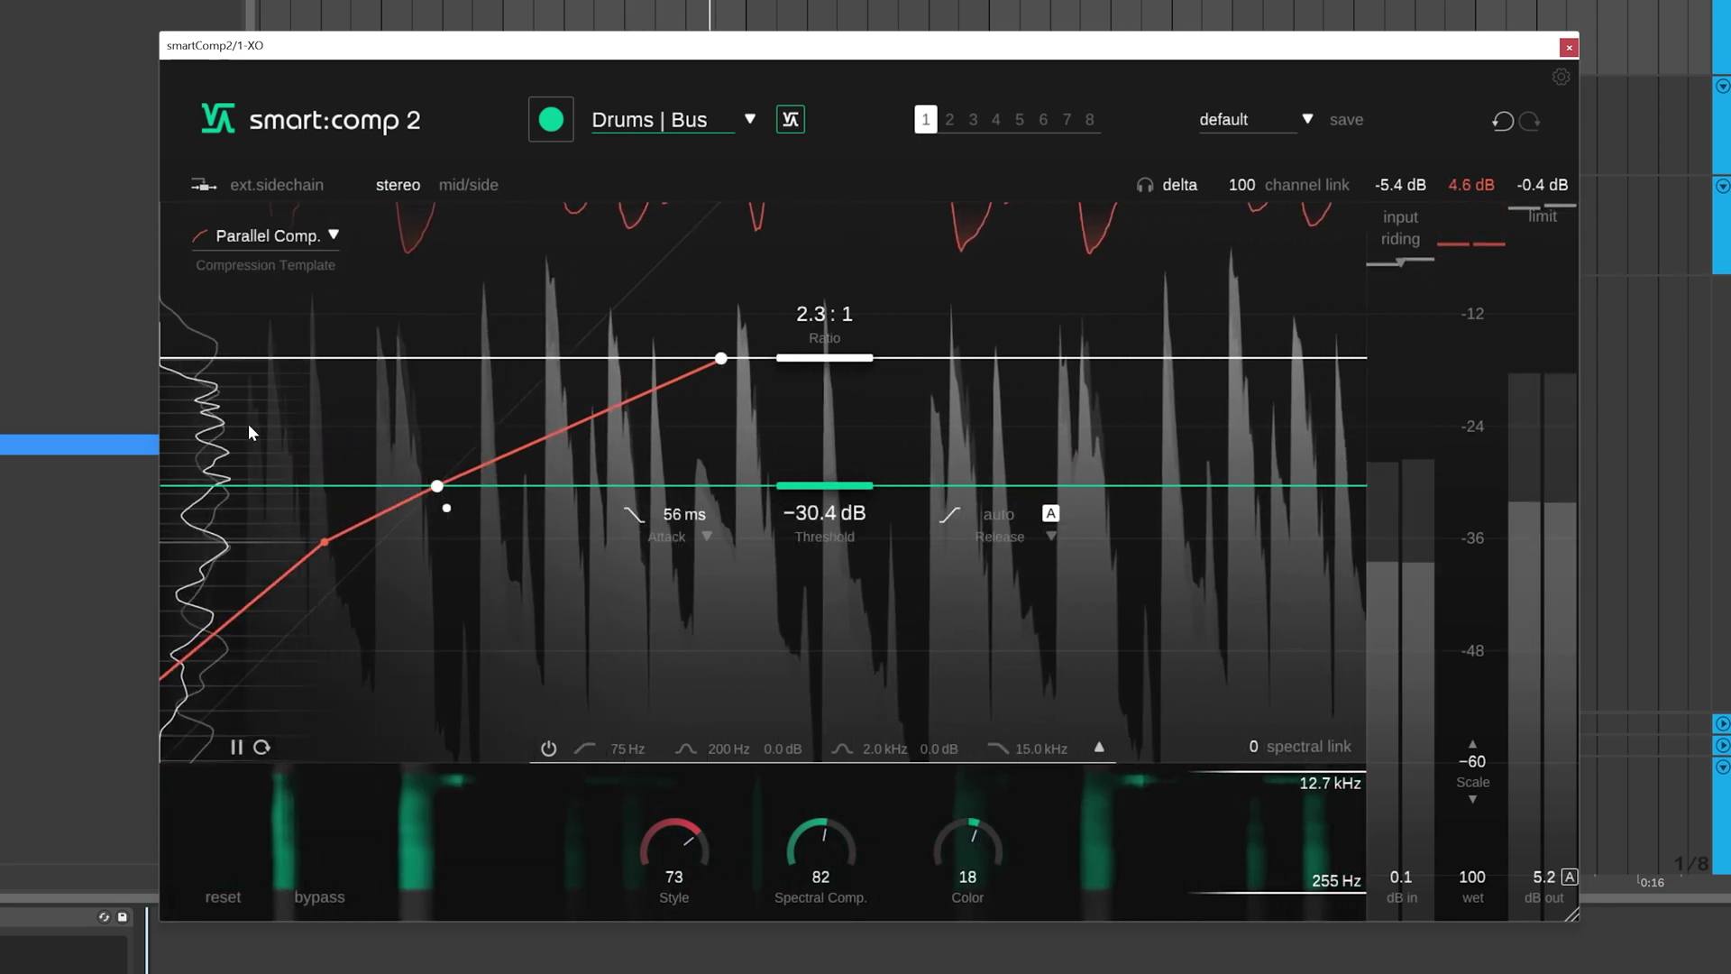
pyautogui.click(271, 236)
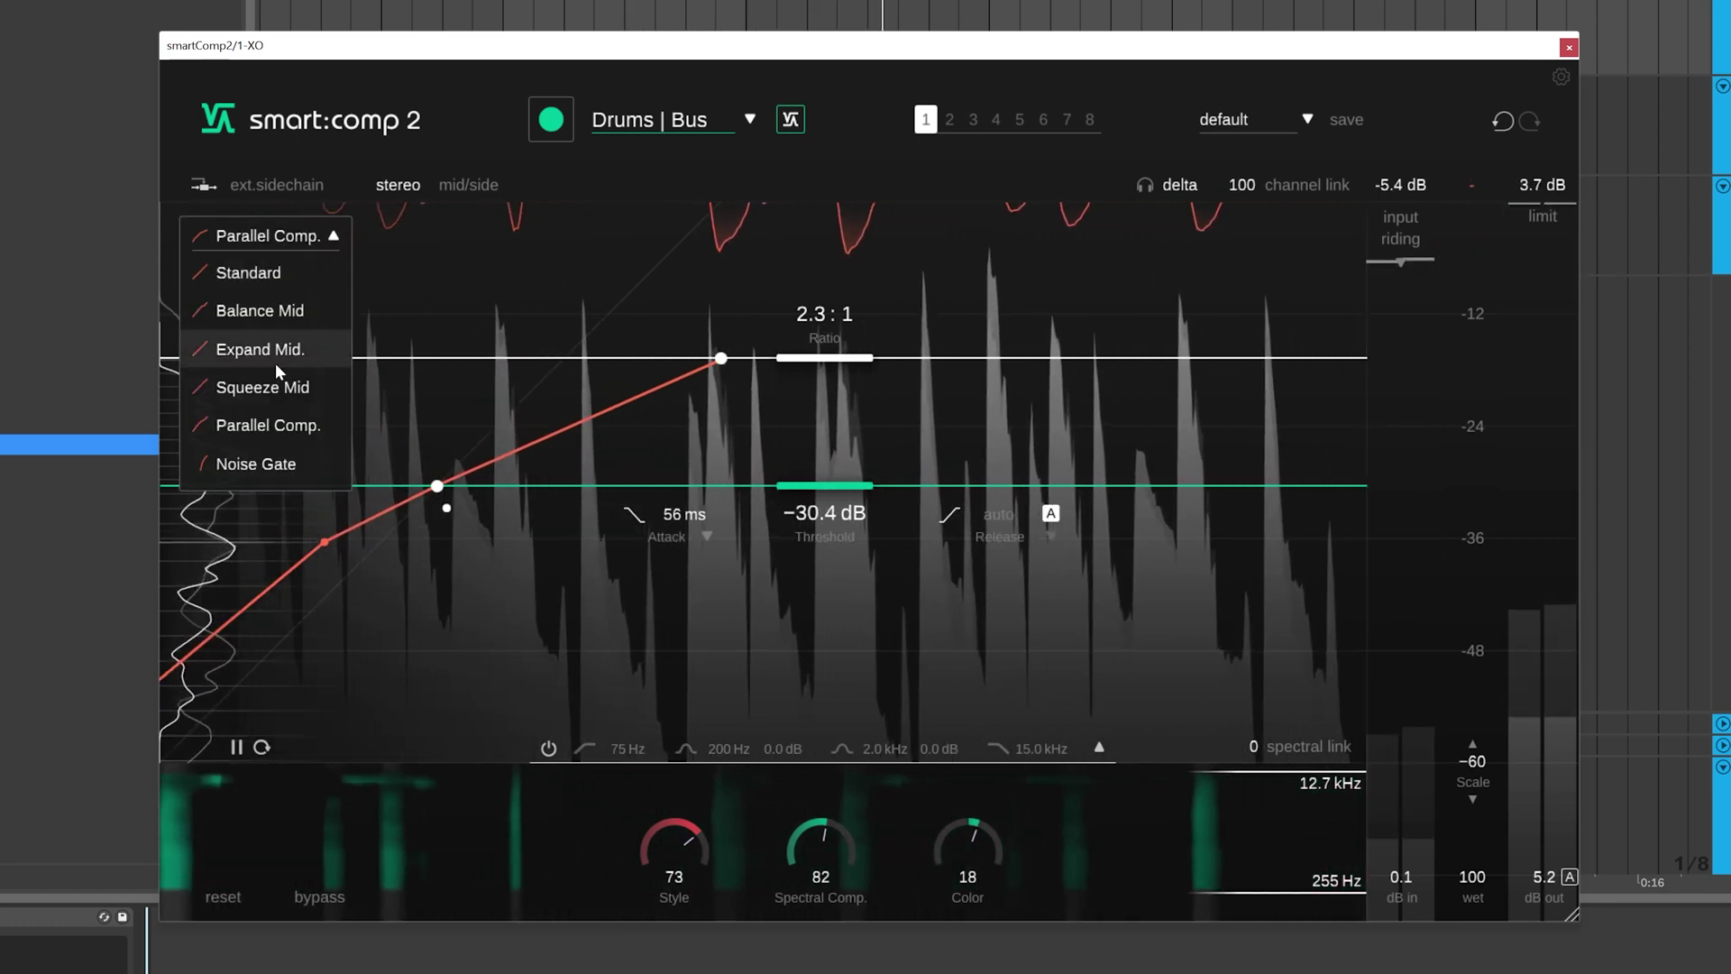
pyautogui.click(275, 461)
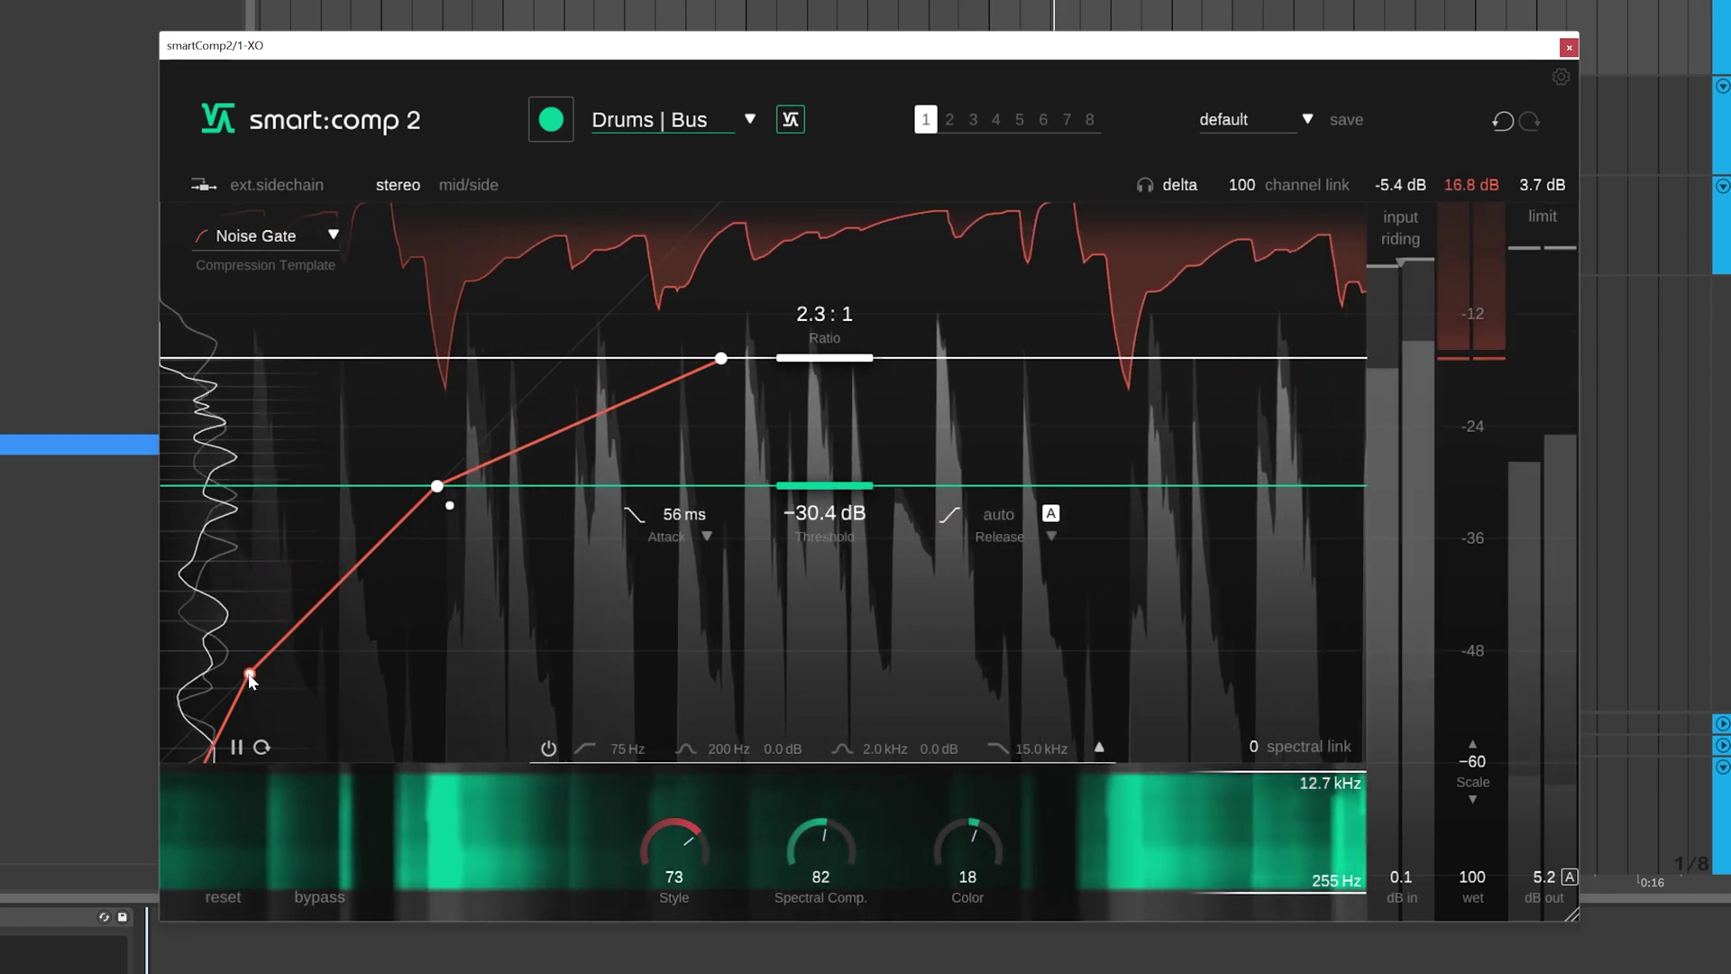
# Raise the curve's lower point, drop the threshold to about −35 dB and soften the knee.
pyautogui.moveTo(250, 678); pyautogui.dragTo(377, 615)
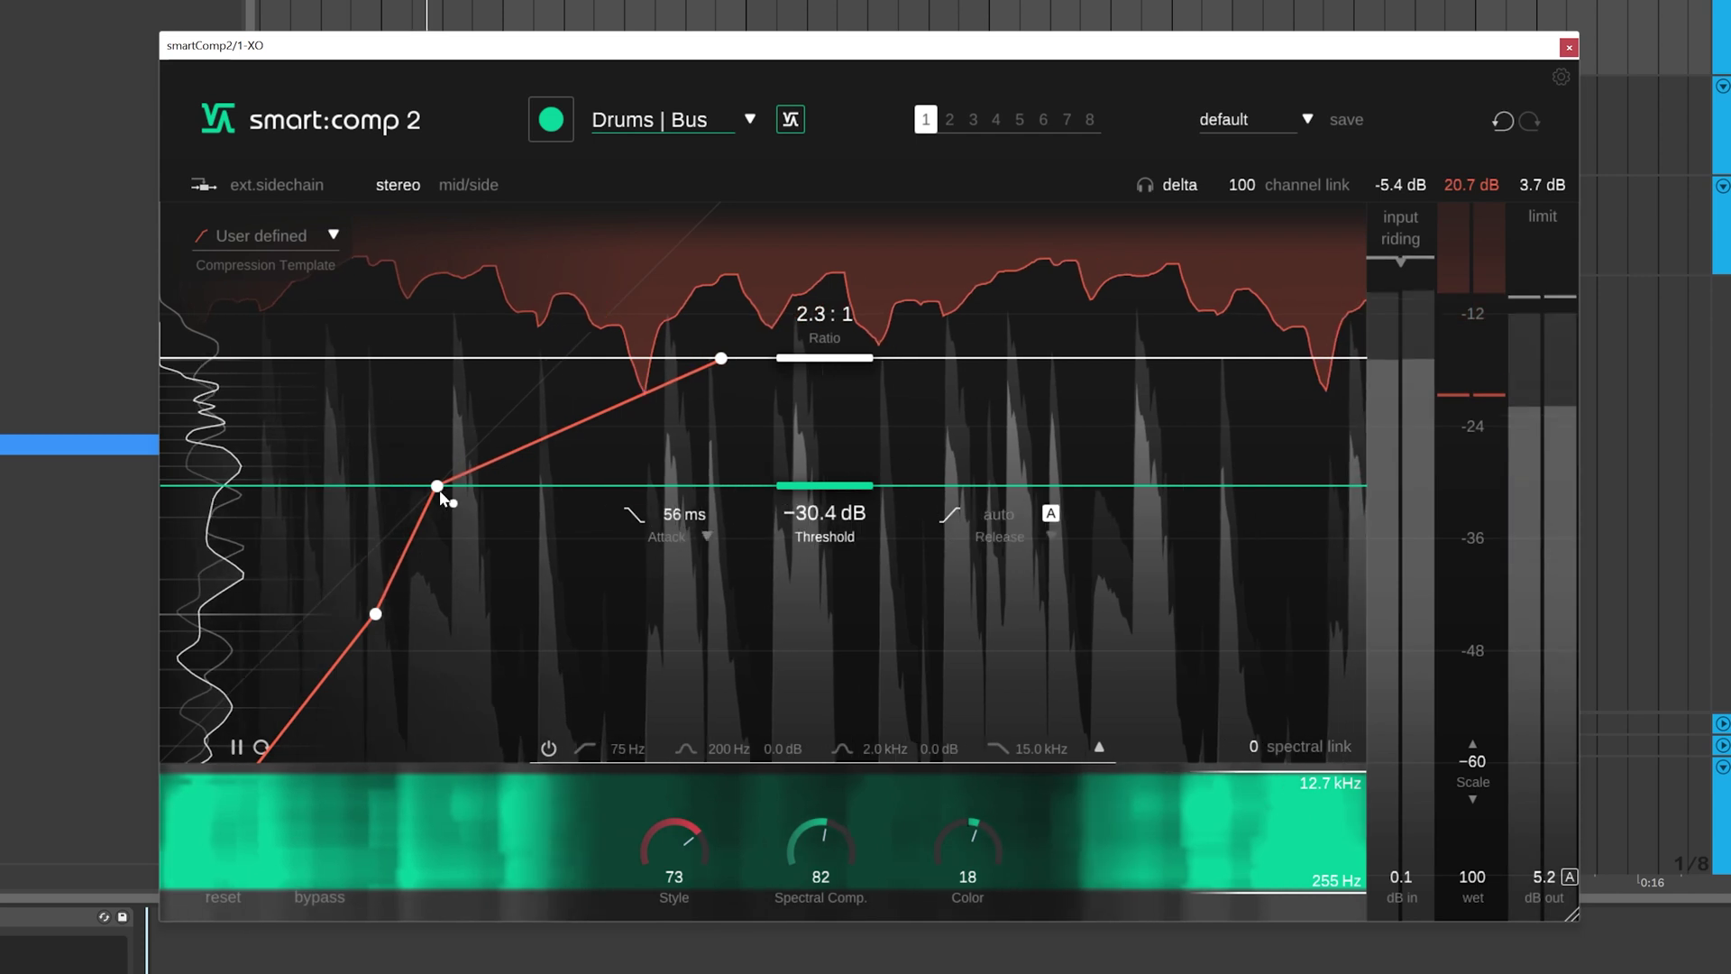
pyautogui.moveTo(440, 492); pyautogui.dragTo(390, 534)
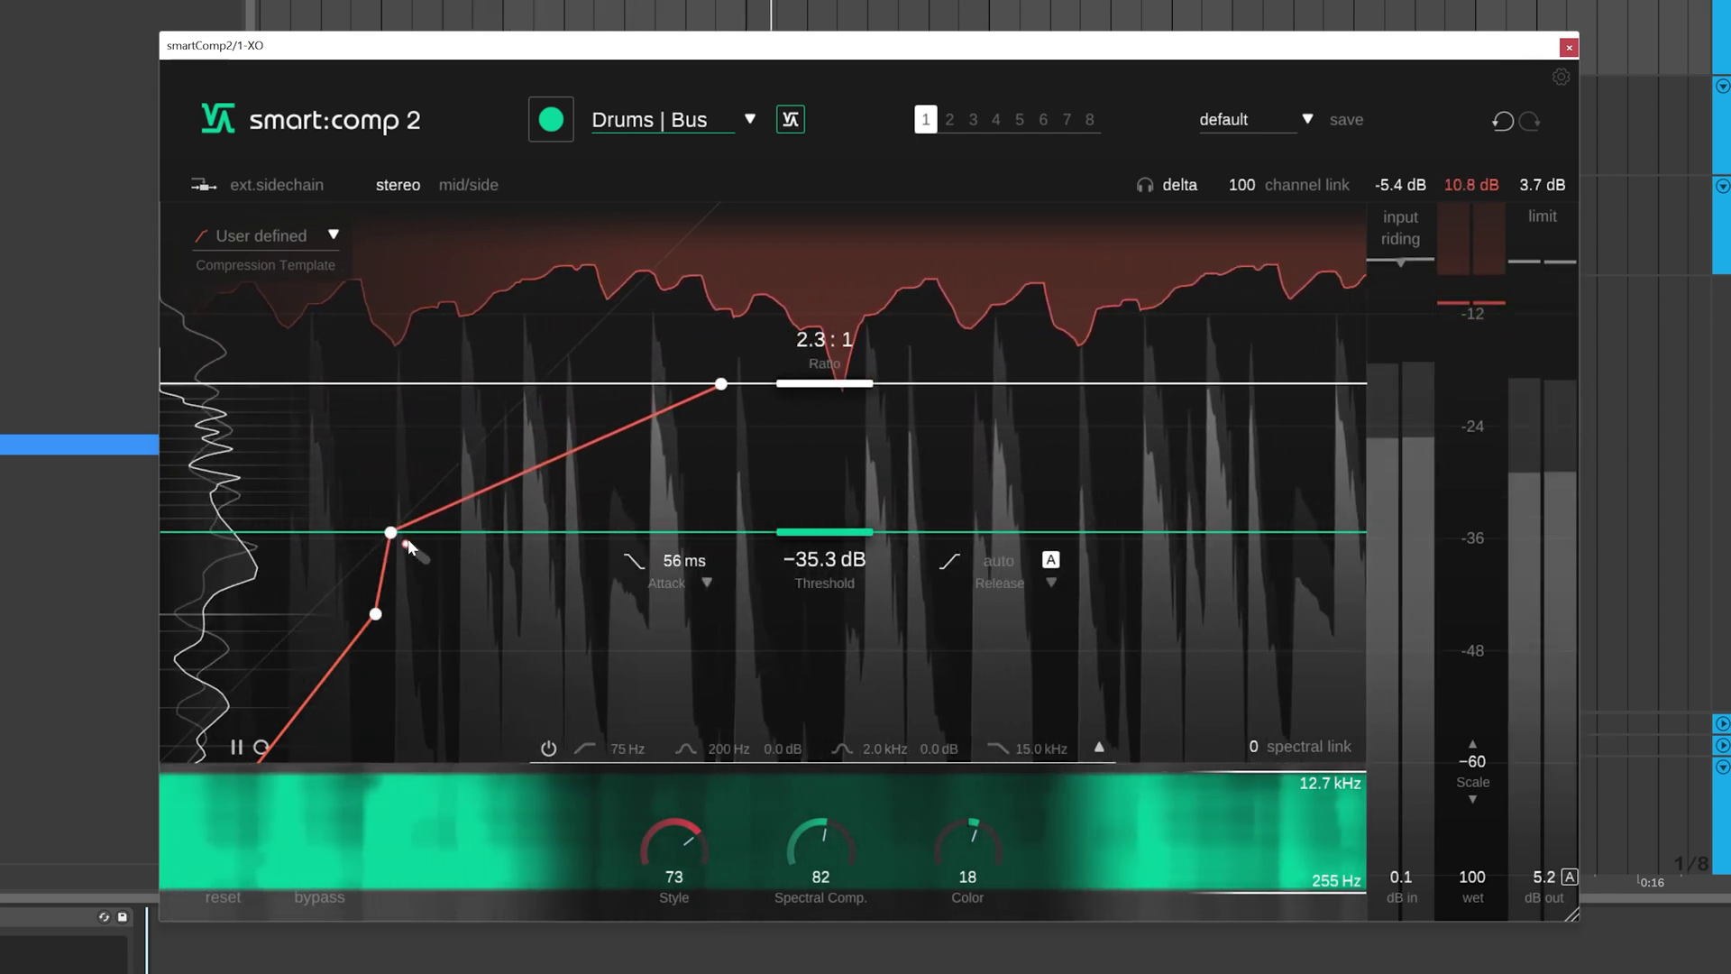
pyautogui.moveTo(408, 544); pyautogui.dragTo(478, 518)
pyautogui.moveTo(373, 616); pyautogui.dragTo(326, 609)
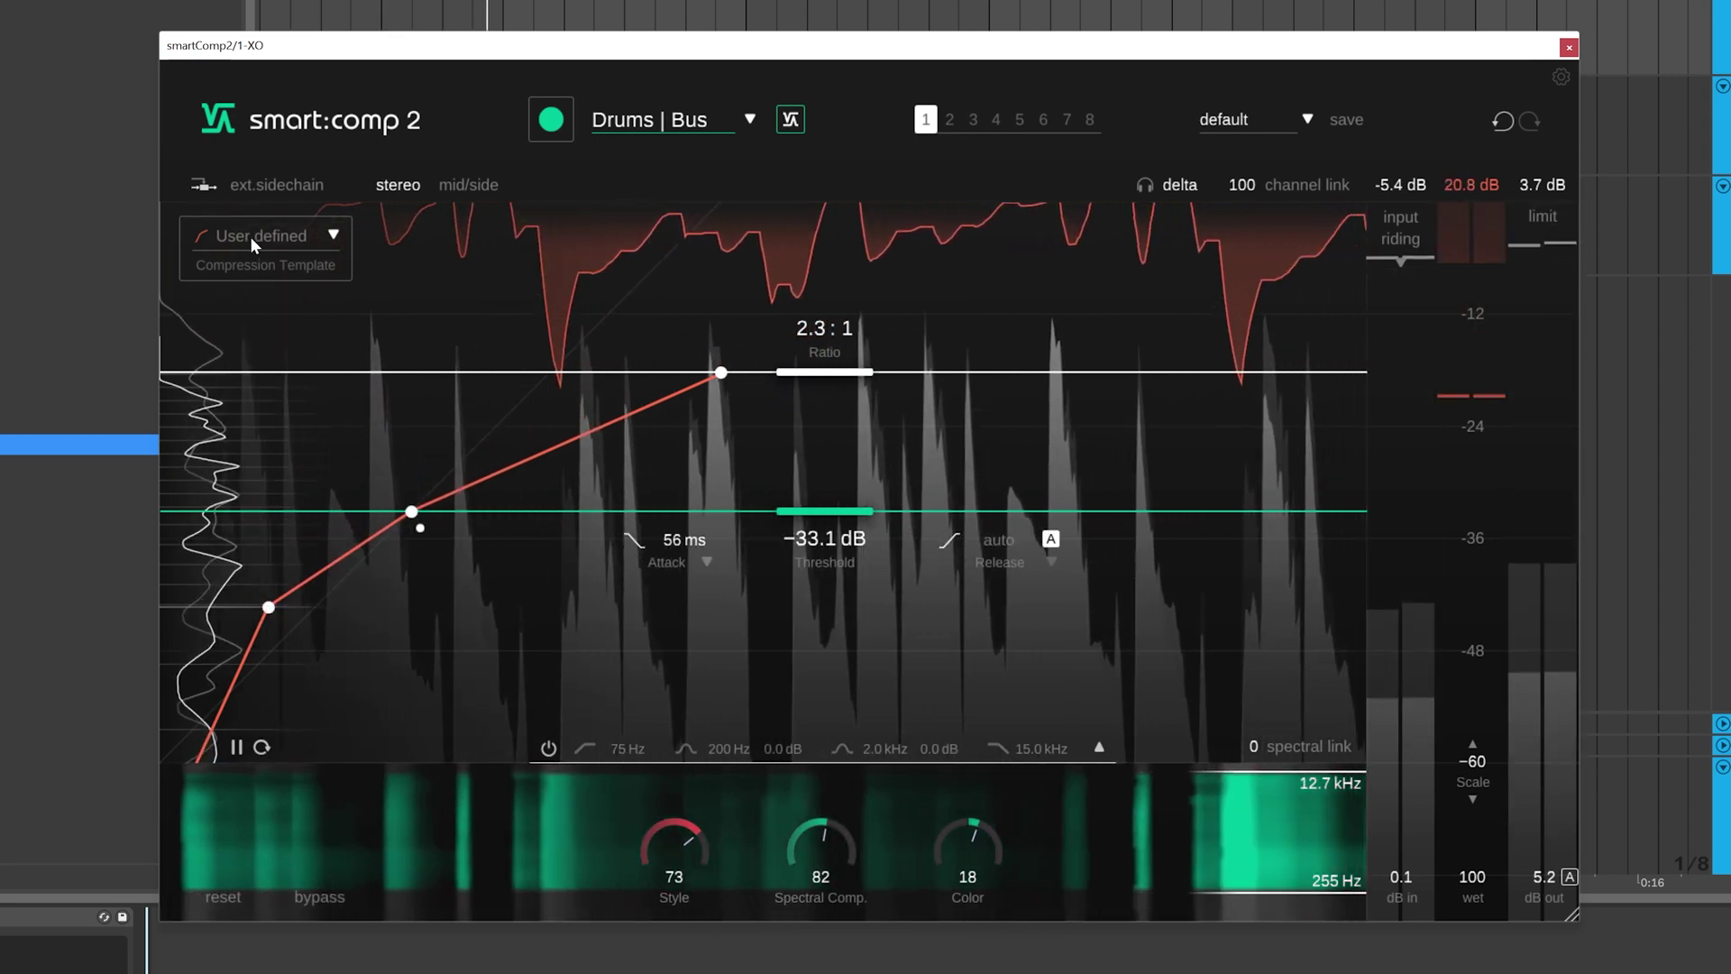
# Apply Parallel Comp., then reshape into a User defined curve with steep low section at −33.1 dB.
pyautogui.click(253, 236)
pyautogui.click(279, 424)
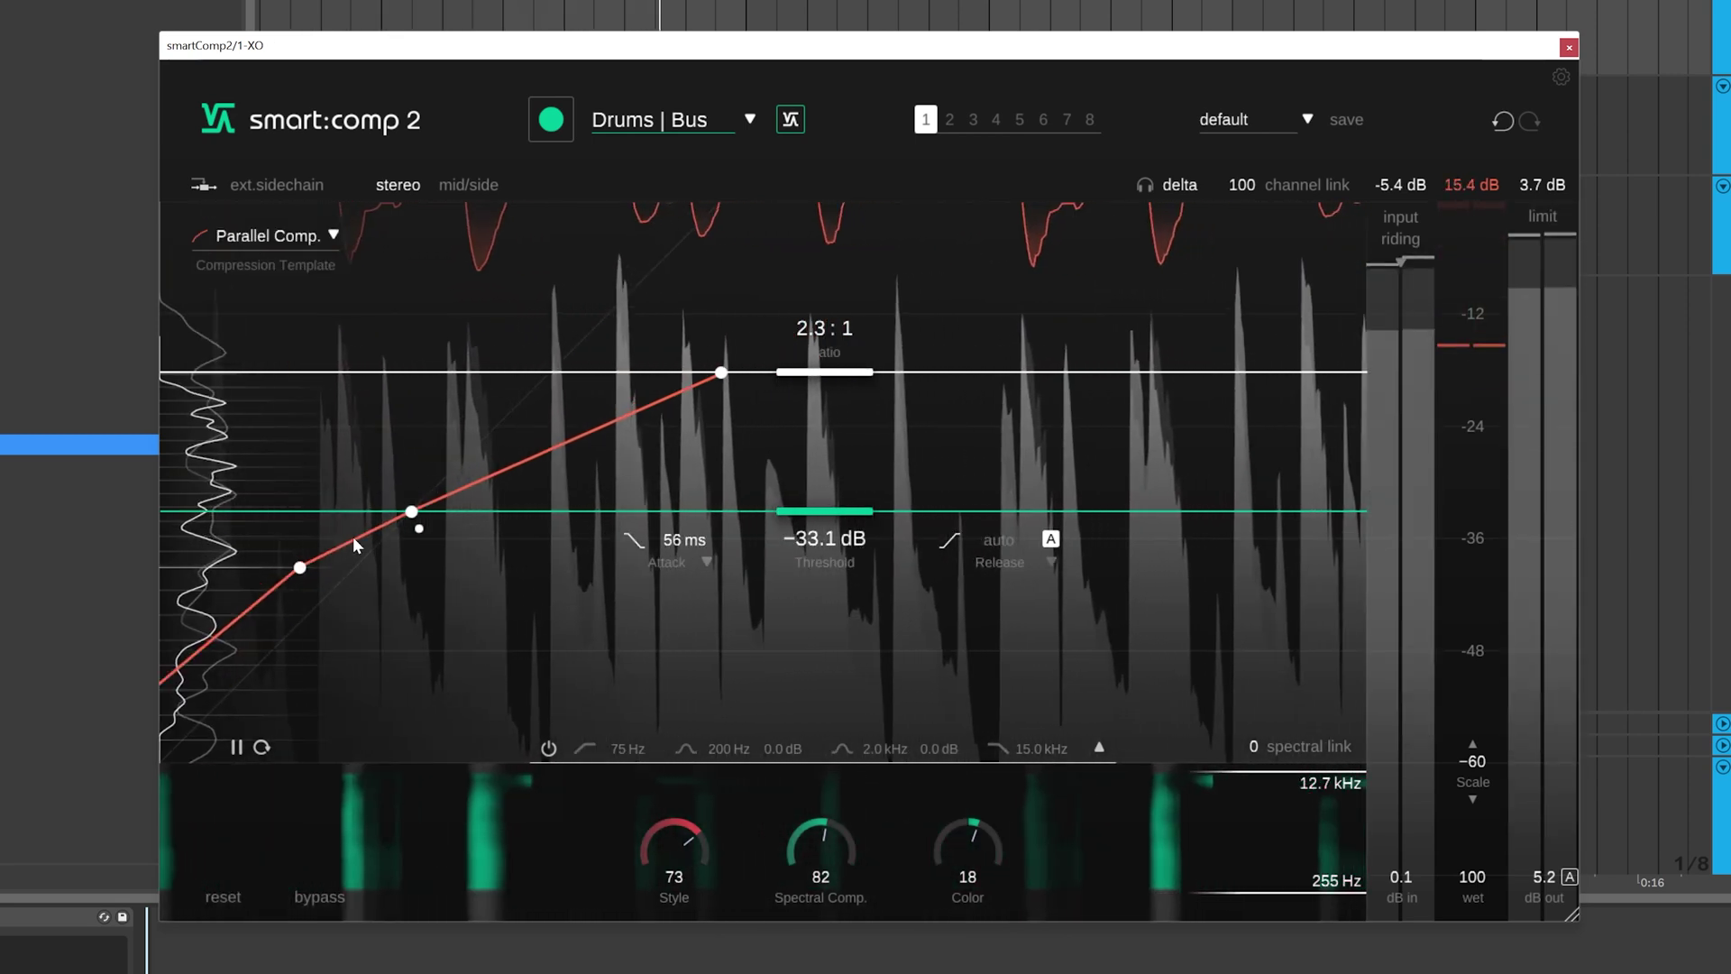
pyautogui.moveTo(315, 557); pyautogui.dragTo(347, 695)
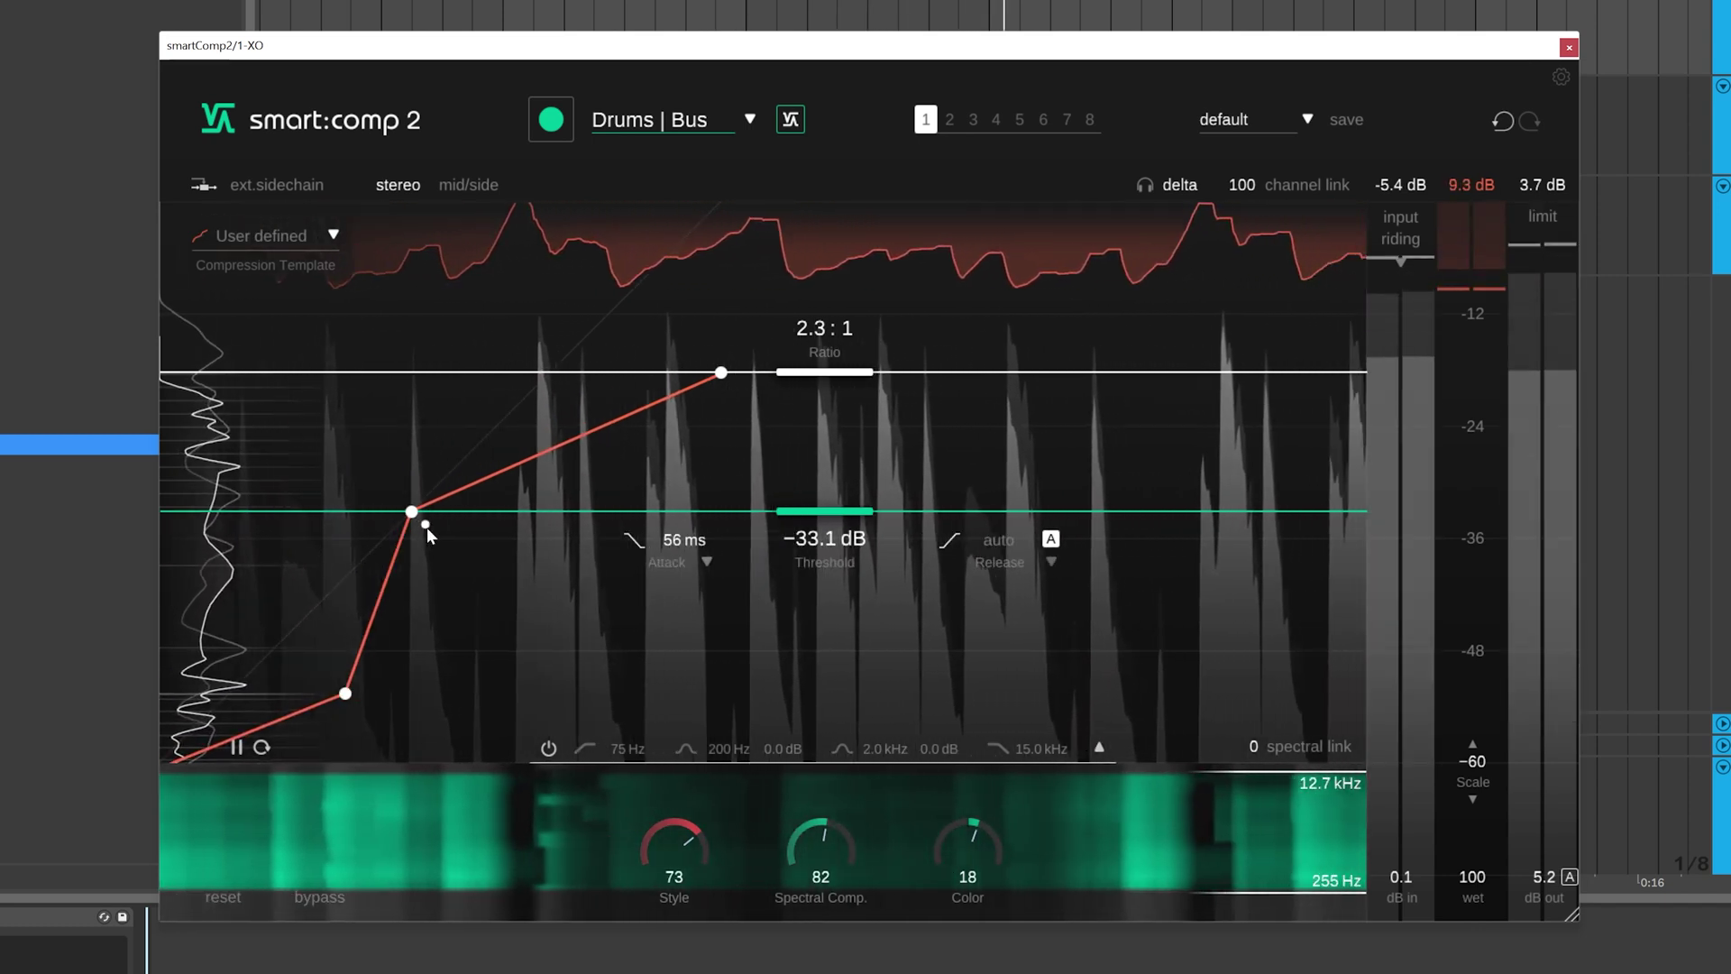
pyautogui.moveTo(426, 523); pyautogui.dragTo(468, 571)
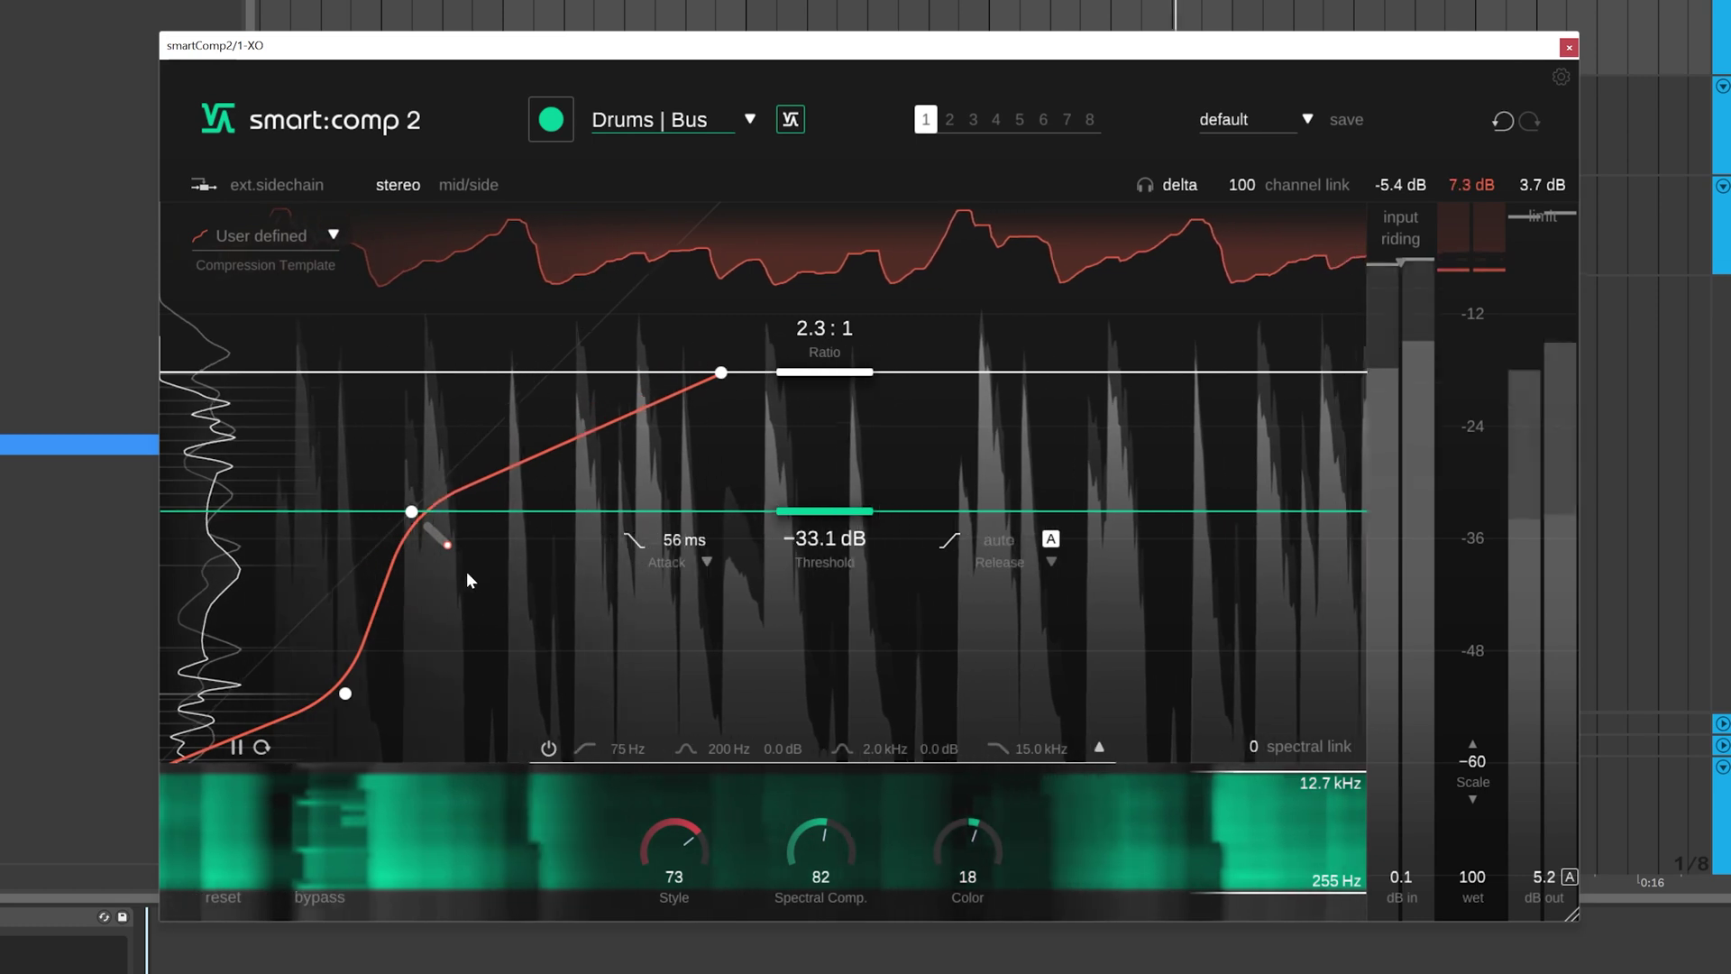
pyautogui.moveTo(354, 696); pyautogui.dragTo(367, 646)
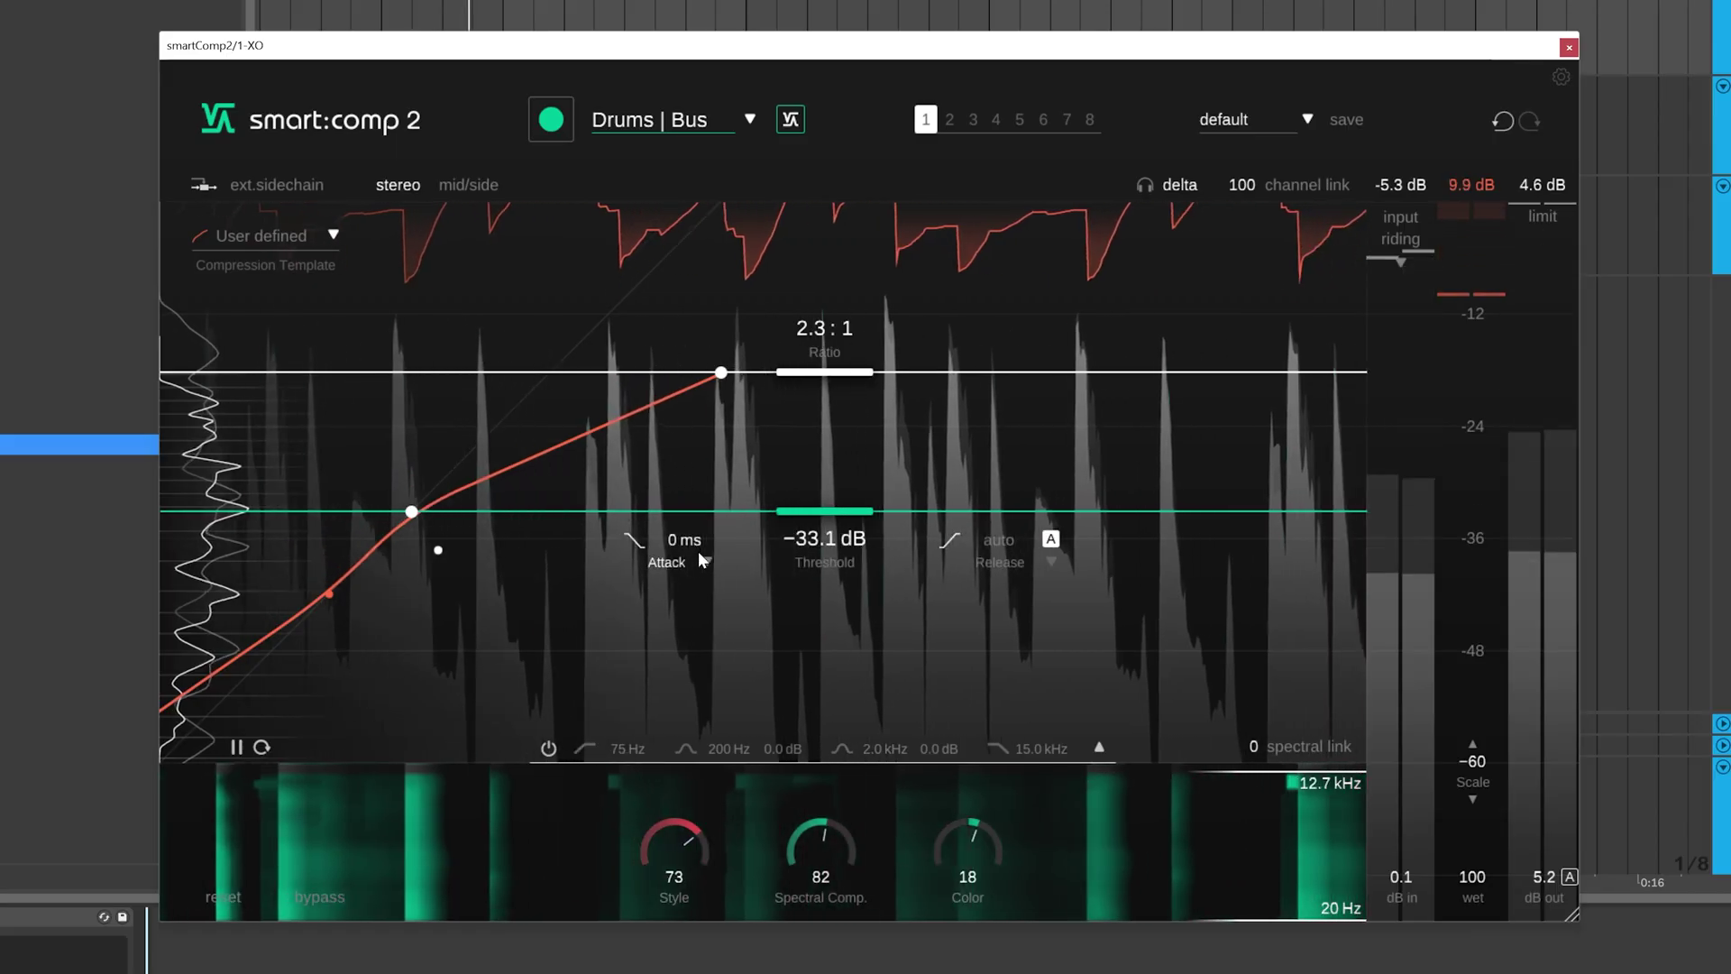
# Set attack to 59 ms, ratio to 3.8:1 and a manual release of about 489 ms.
pyautogui.moveTo(698, 550); pyautogui.dragTo(704, 505)
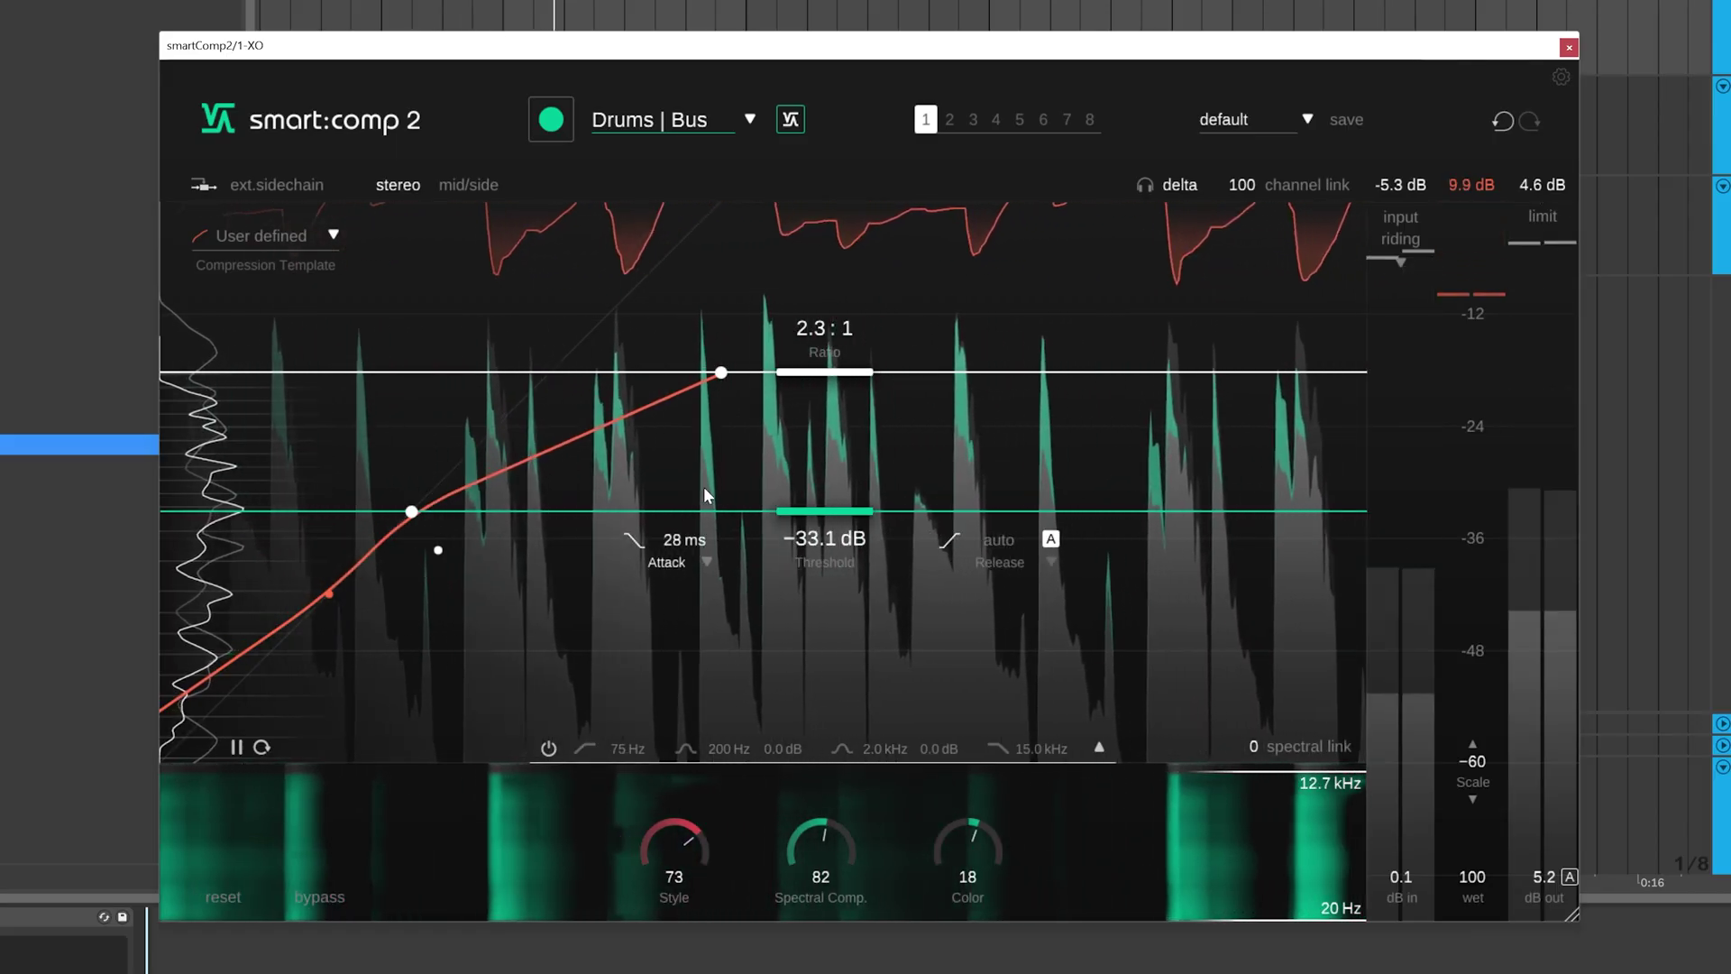
pyautogui.moveTo(824, 371); pyautogui.dragTo(825, 429)
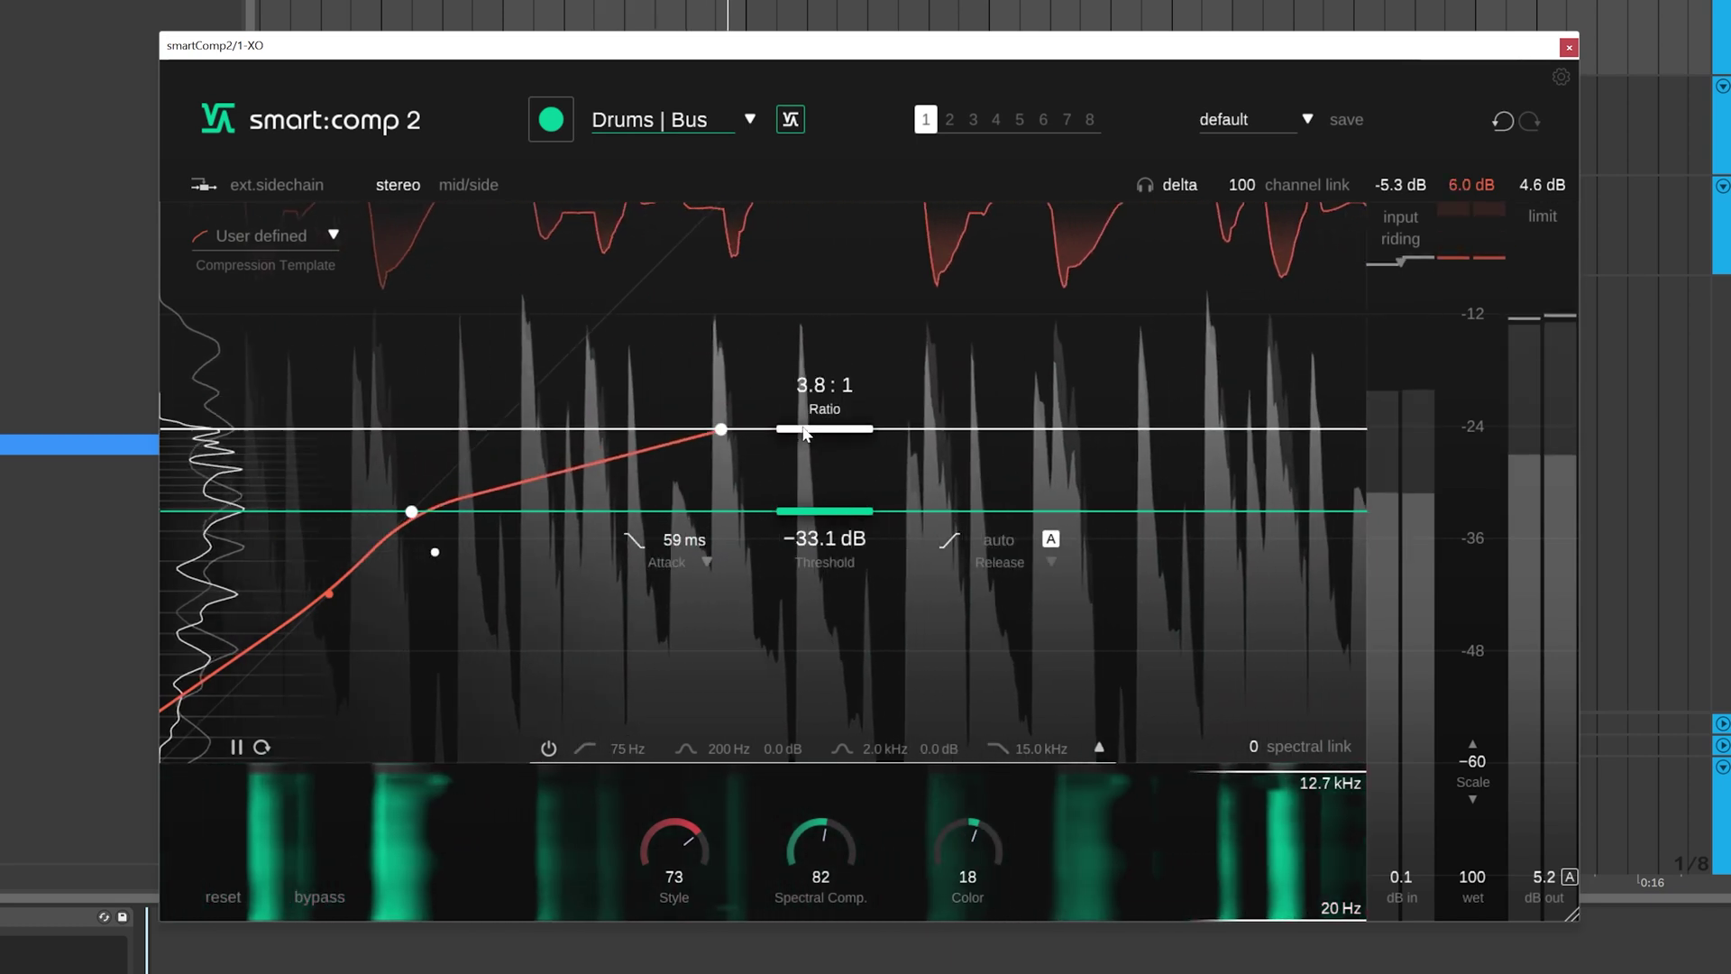
pyautogui.click(1050, 539)
pyautogui.click(1051, 562)
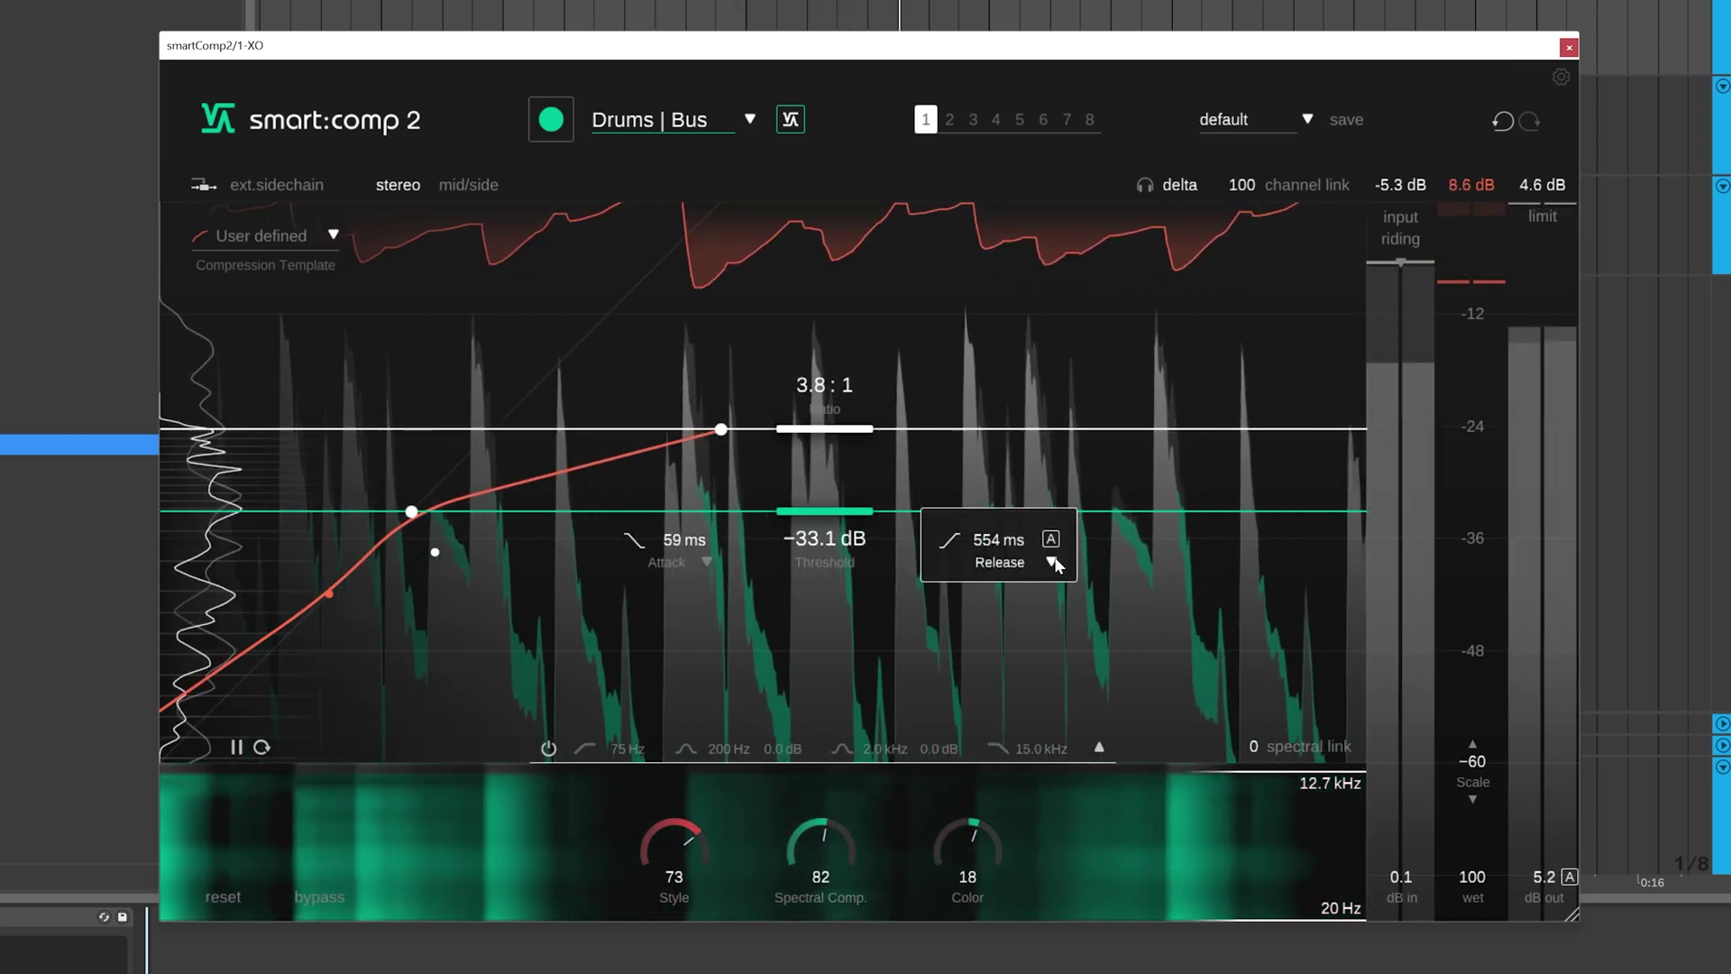
pyautogui.moveTo(1170, 599)
pyautogui.mouseDown()
pyautogui.moveTo(1128, 641)
pyautogui.moveTo(1129, 674)
pyautogui.moveTo(1113, 615)
pyautogui.mouseUp()
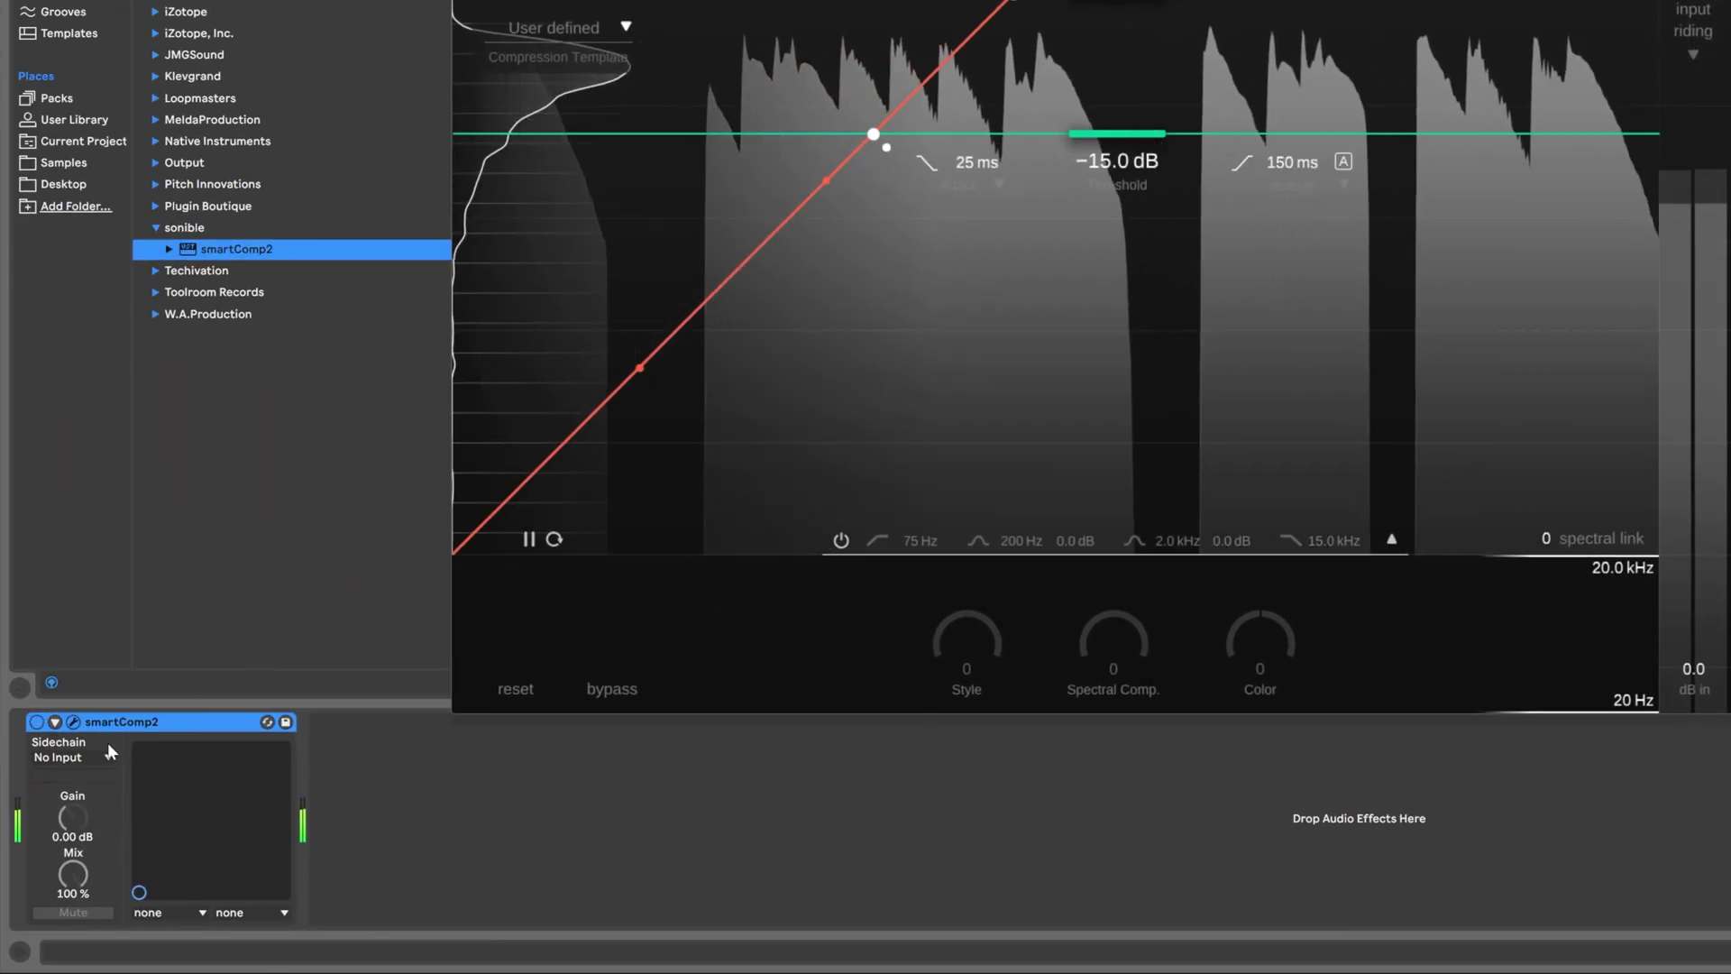
# Route 2 XO - DRUMS as the bass compressor's sidechain source and enable ext.sidechain.
pyautogui.click(80, 758)
pyautogui.click(90, 796)
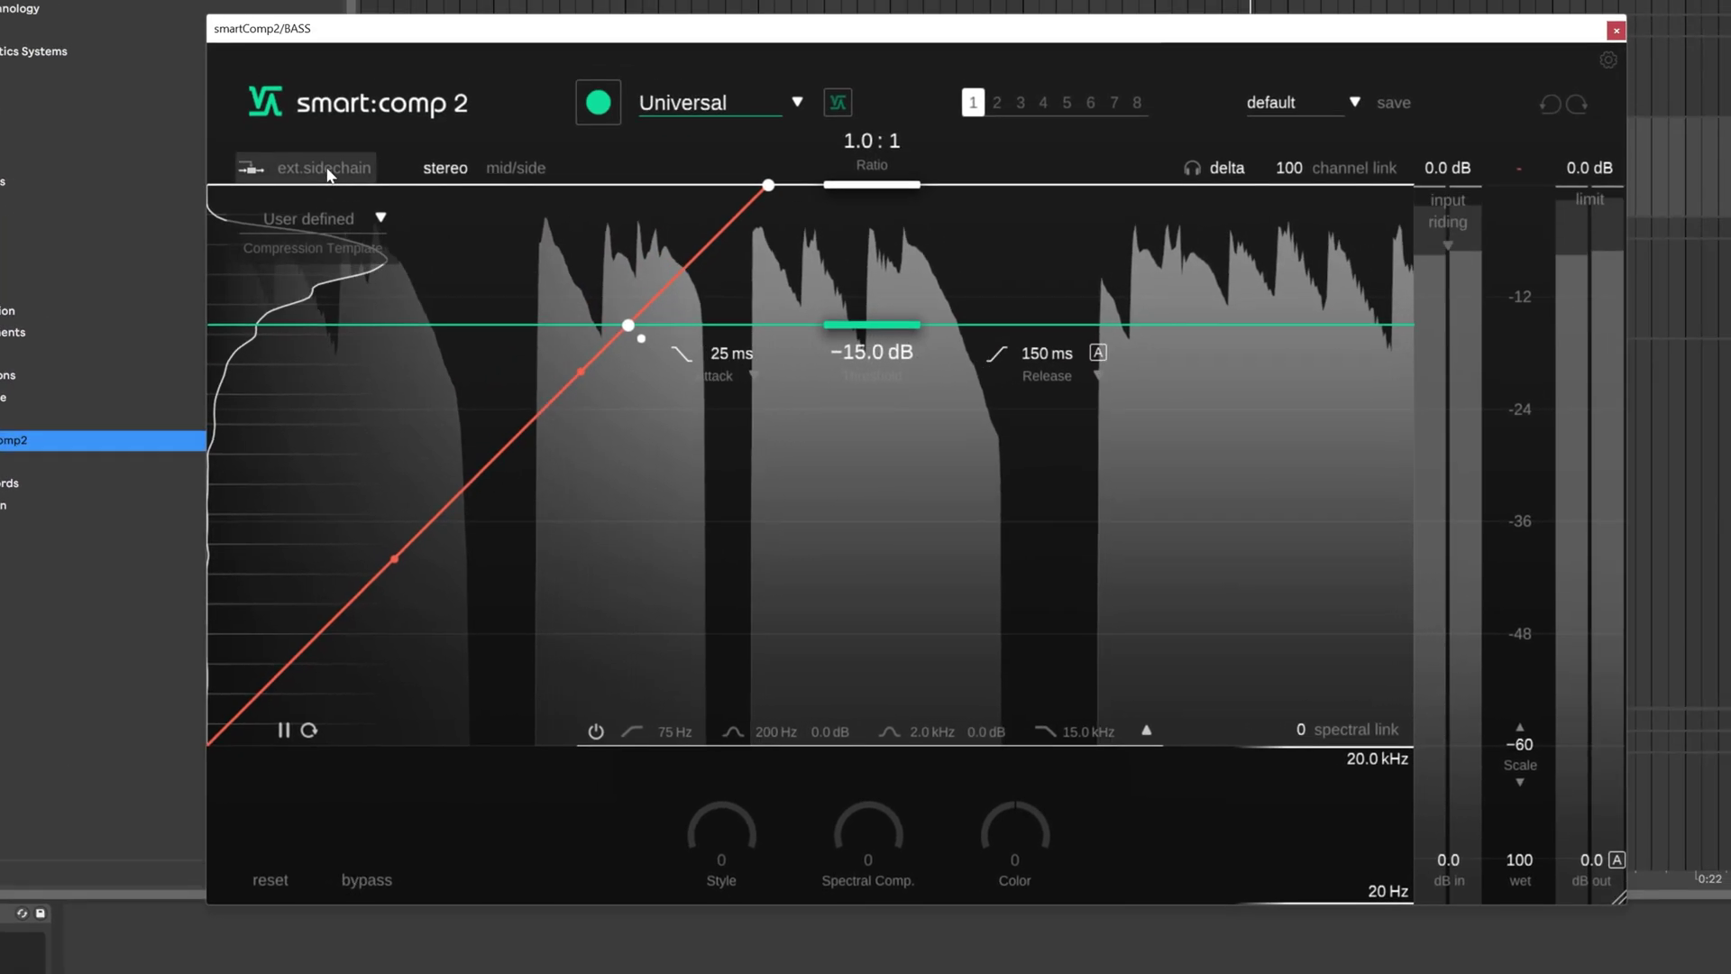
pyautogui.click(328, 173)
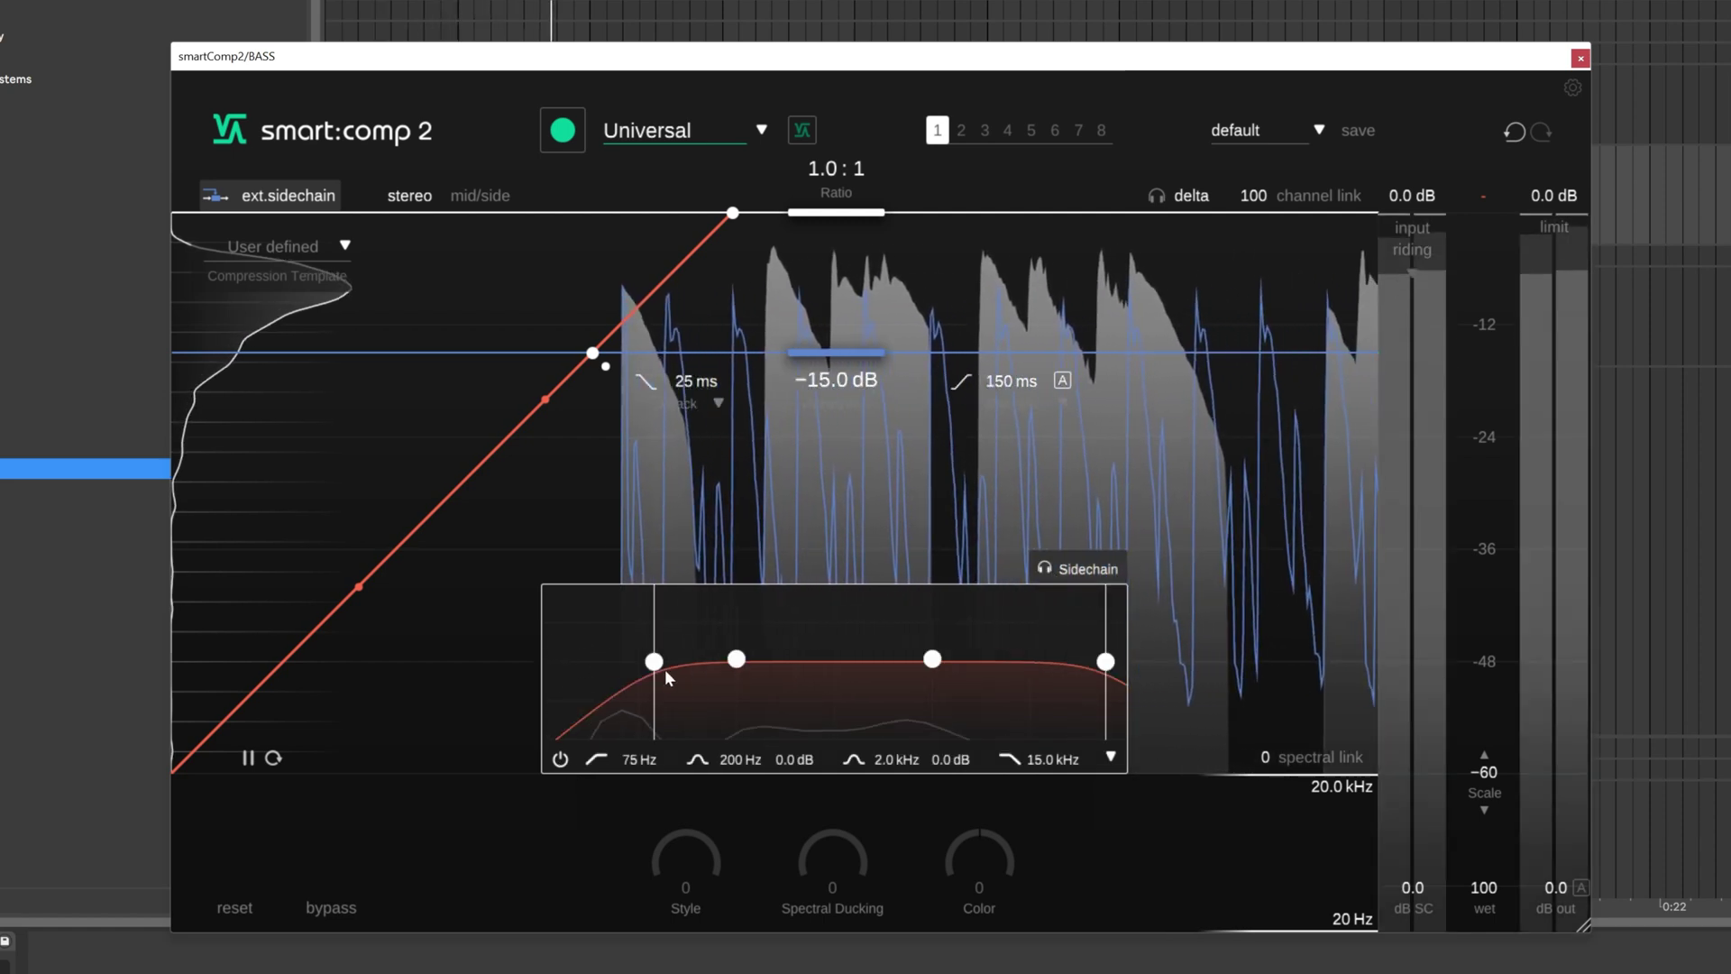
# Filter the bass sidechain to 20–70 Hz and learn a profile (2.8:1, −40.5 dB, Spectral Ducking 100).
pyautogui.moveTo(666, 670)
pyautogui.mouseDown()
pyautogui.moveTo(617, 662)
pyautogui.moveTo(649, 663)
pyautogui.mouseUp()
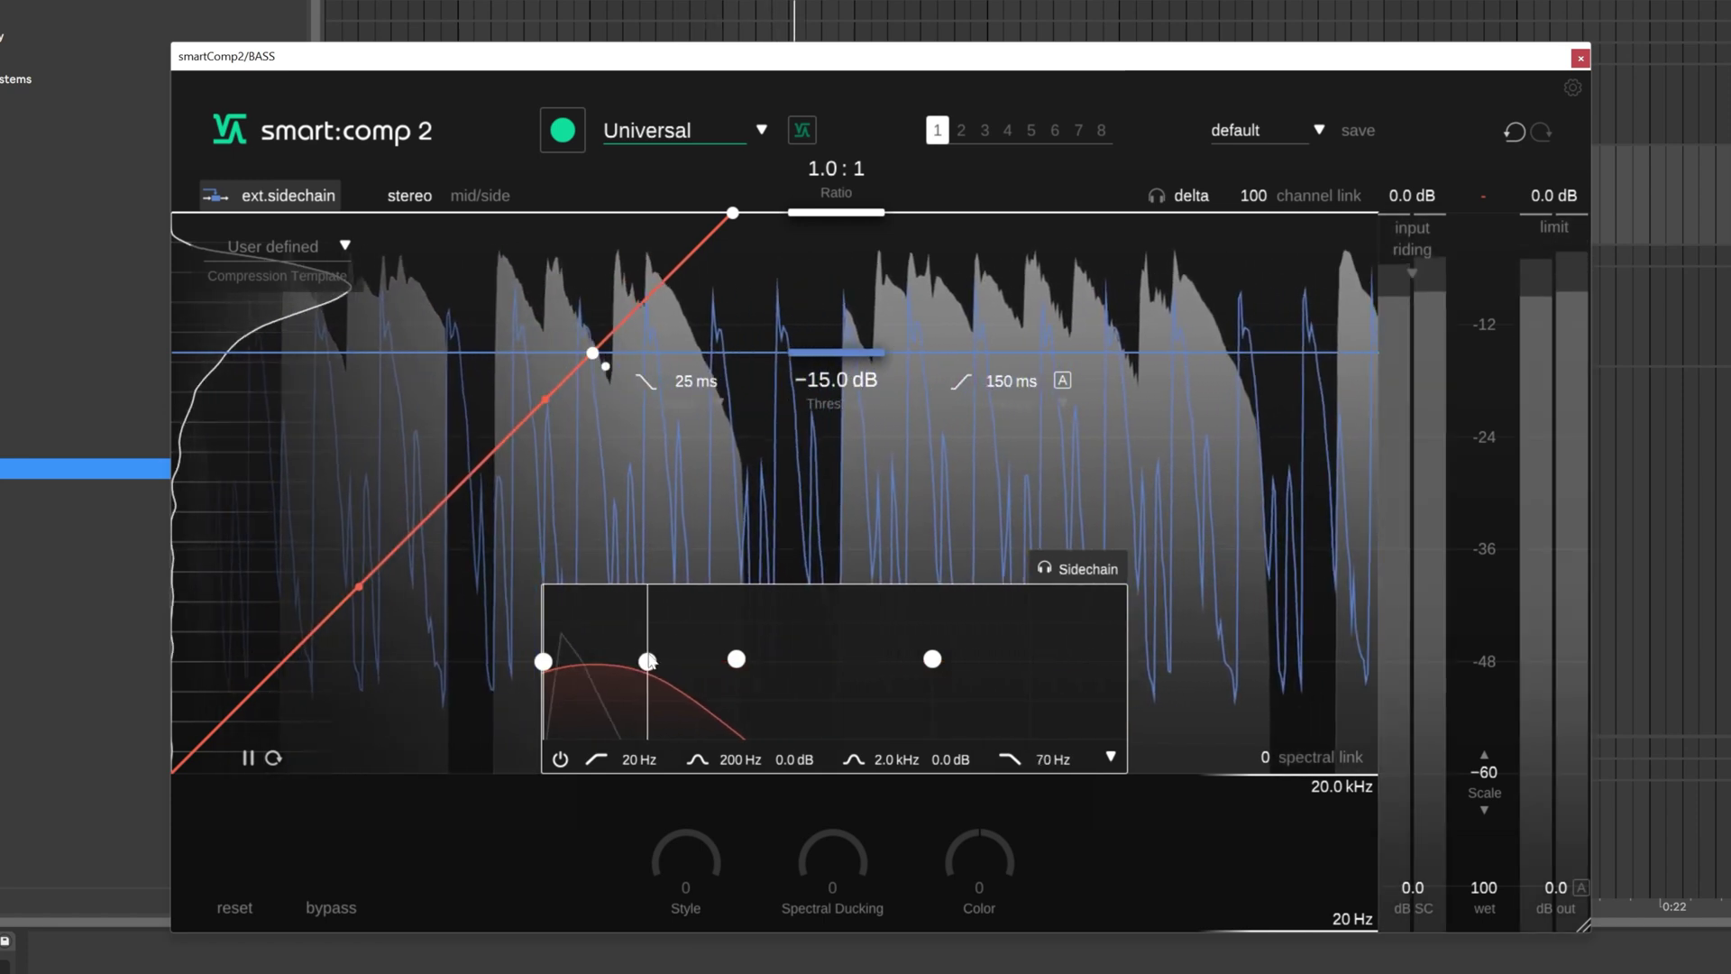
pyautogui.click(1114, 758)
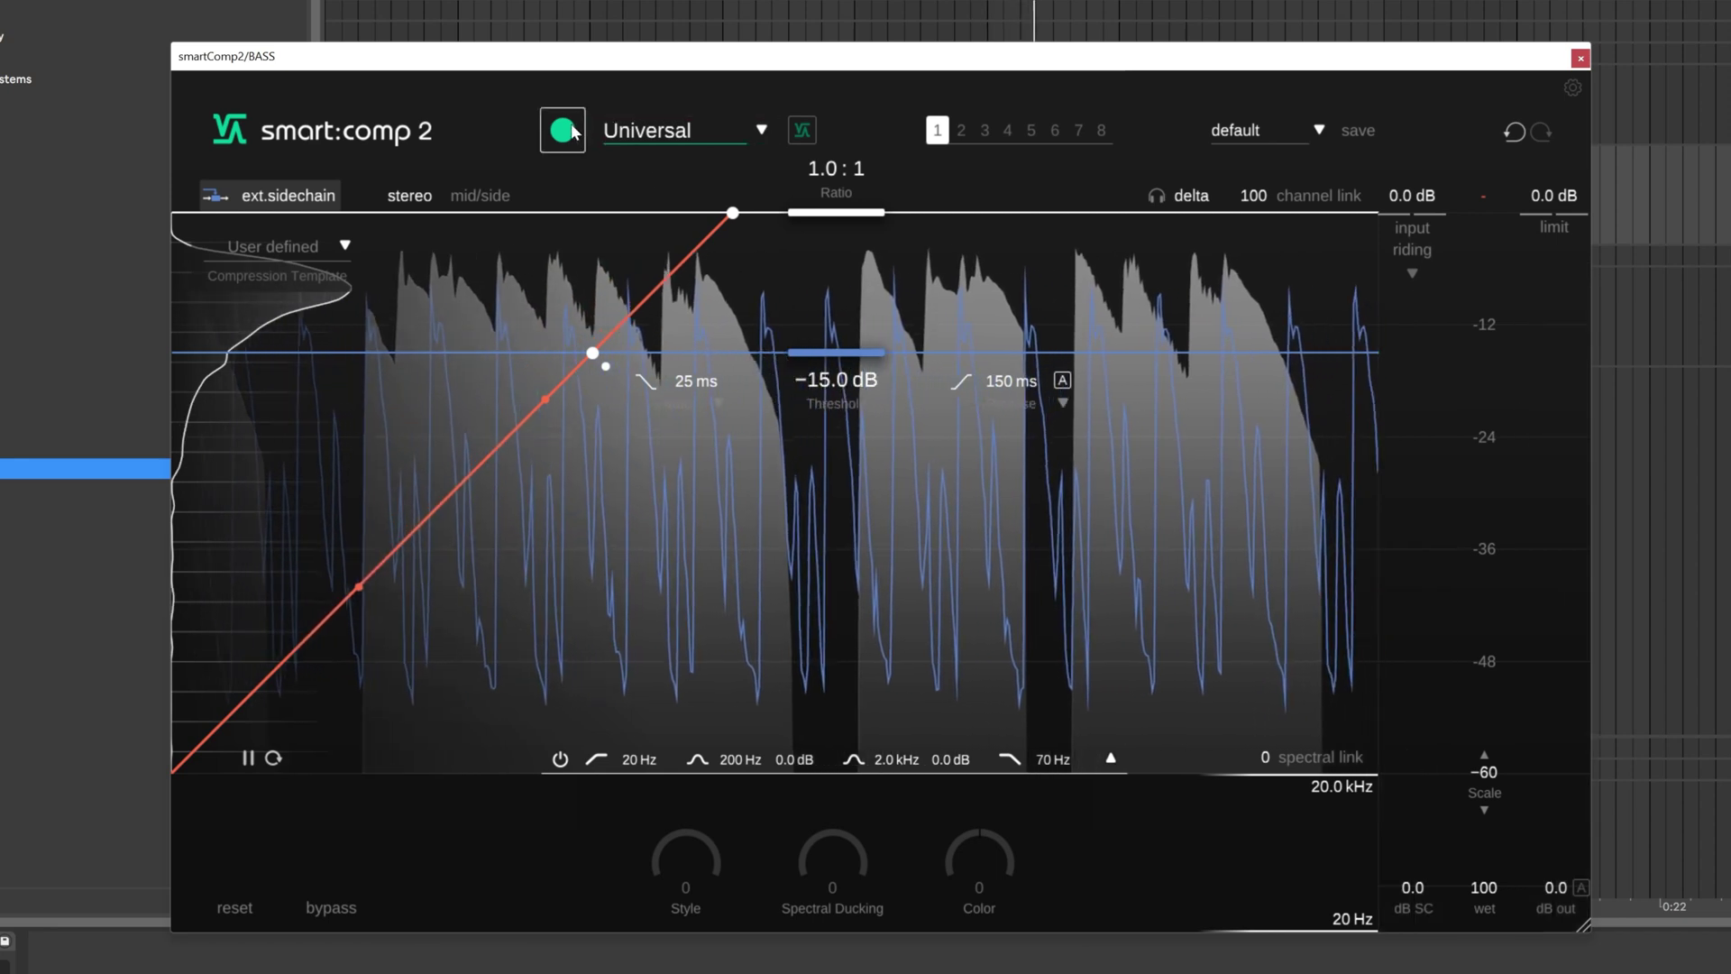
pyautogui.click(563, 131)
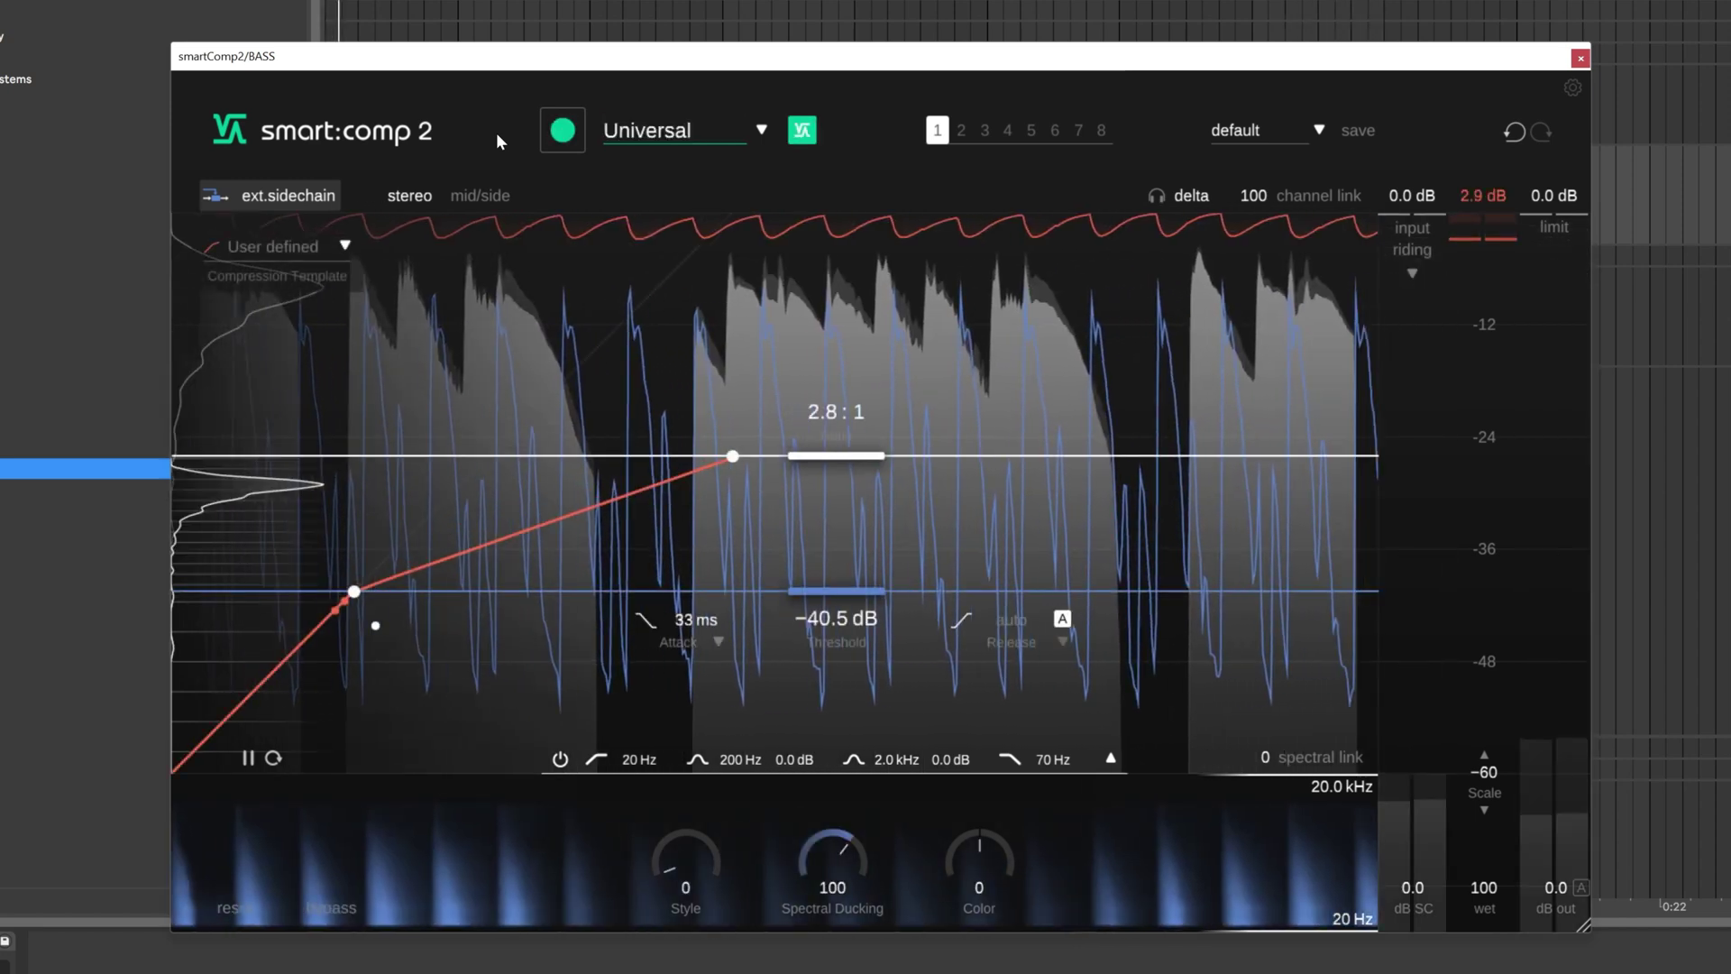
# Tune the bass ducking to 6.9:1, −46.8 dB, manual 84 ms release and Style 38, then play it back.
pyautogui.moveTo(866, 459); pyautogui.dragTo(842, 645)
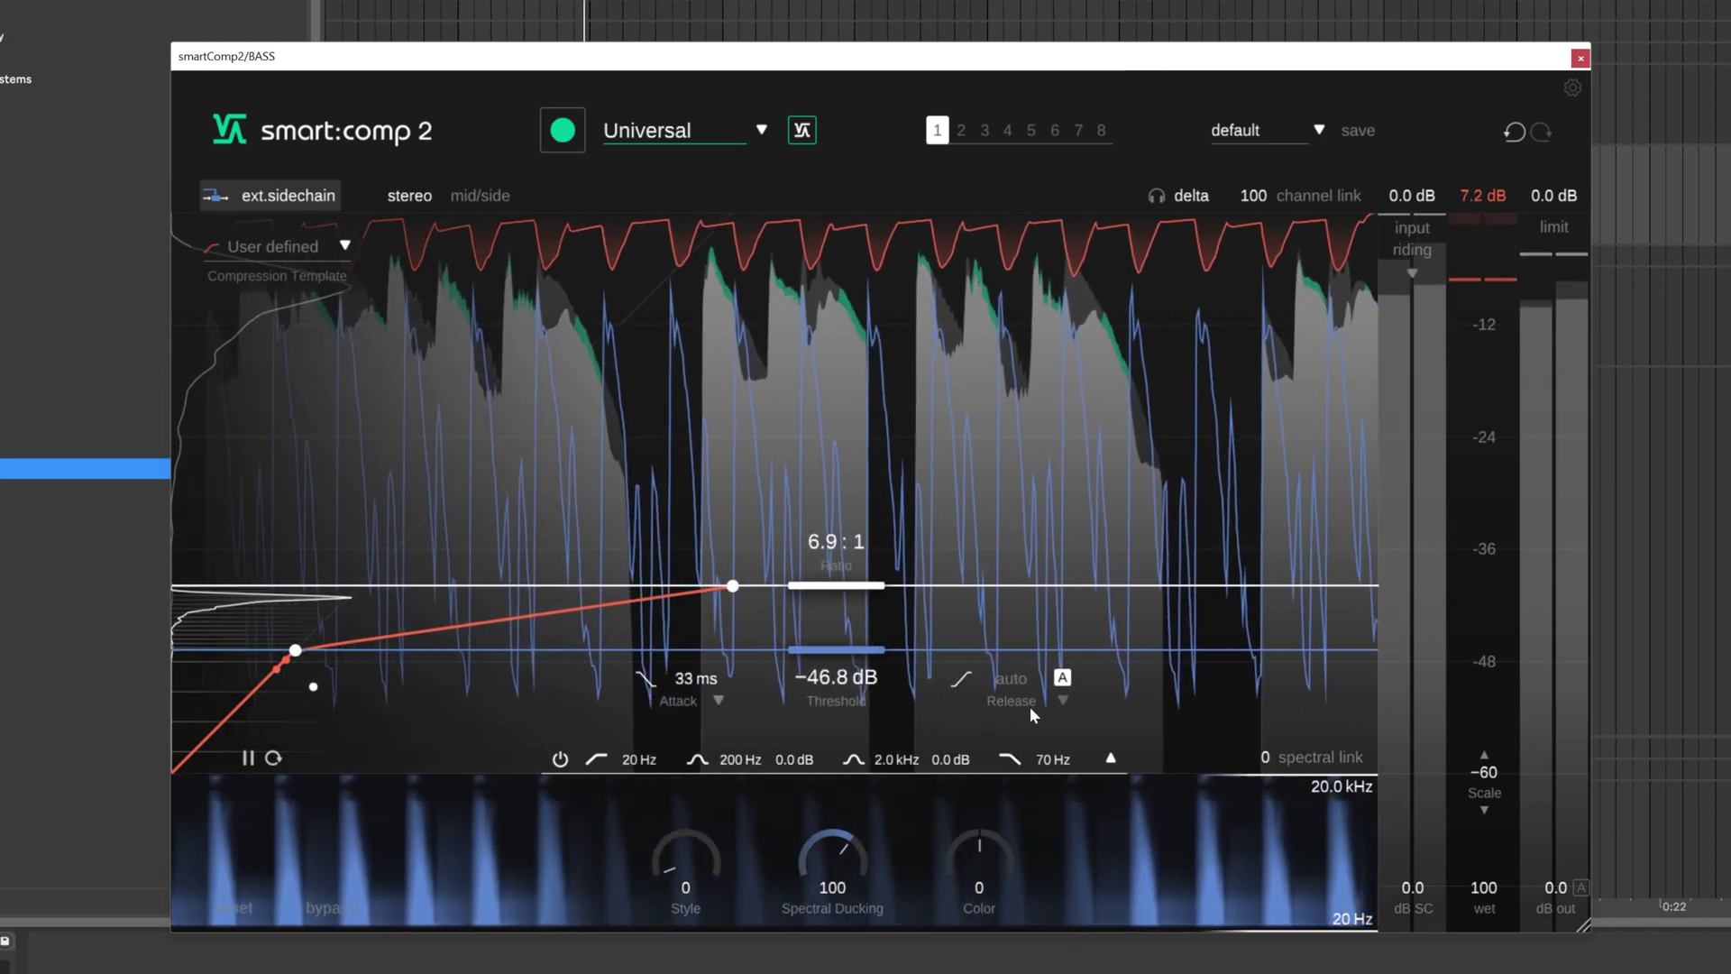
pyautogui.click(1064, 678)
pyautogui.moveTo(1014, 683)
pyautogui.mouseDown()
pyautogui.moveTo(1002, 701)
pyautogui.moveTo(1014, 685)
pyautogui.mouseUp()
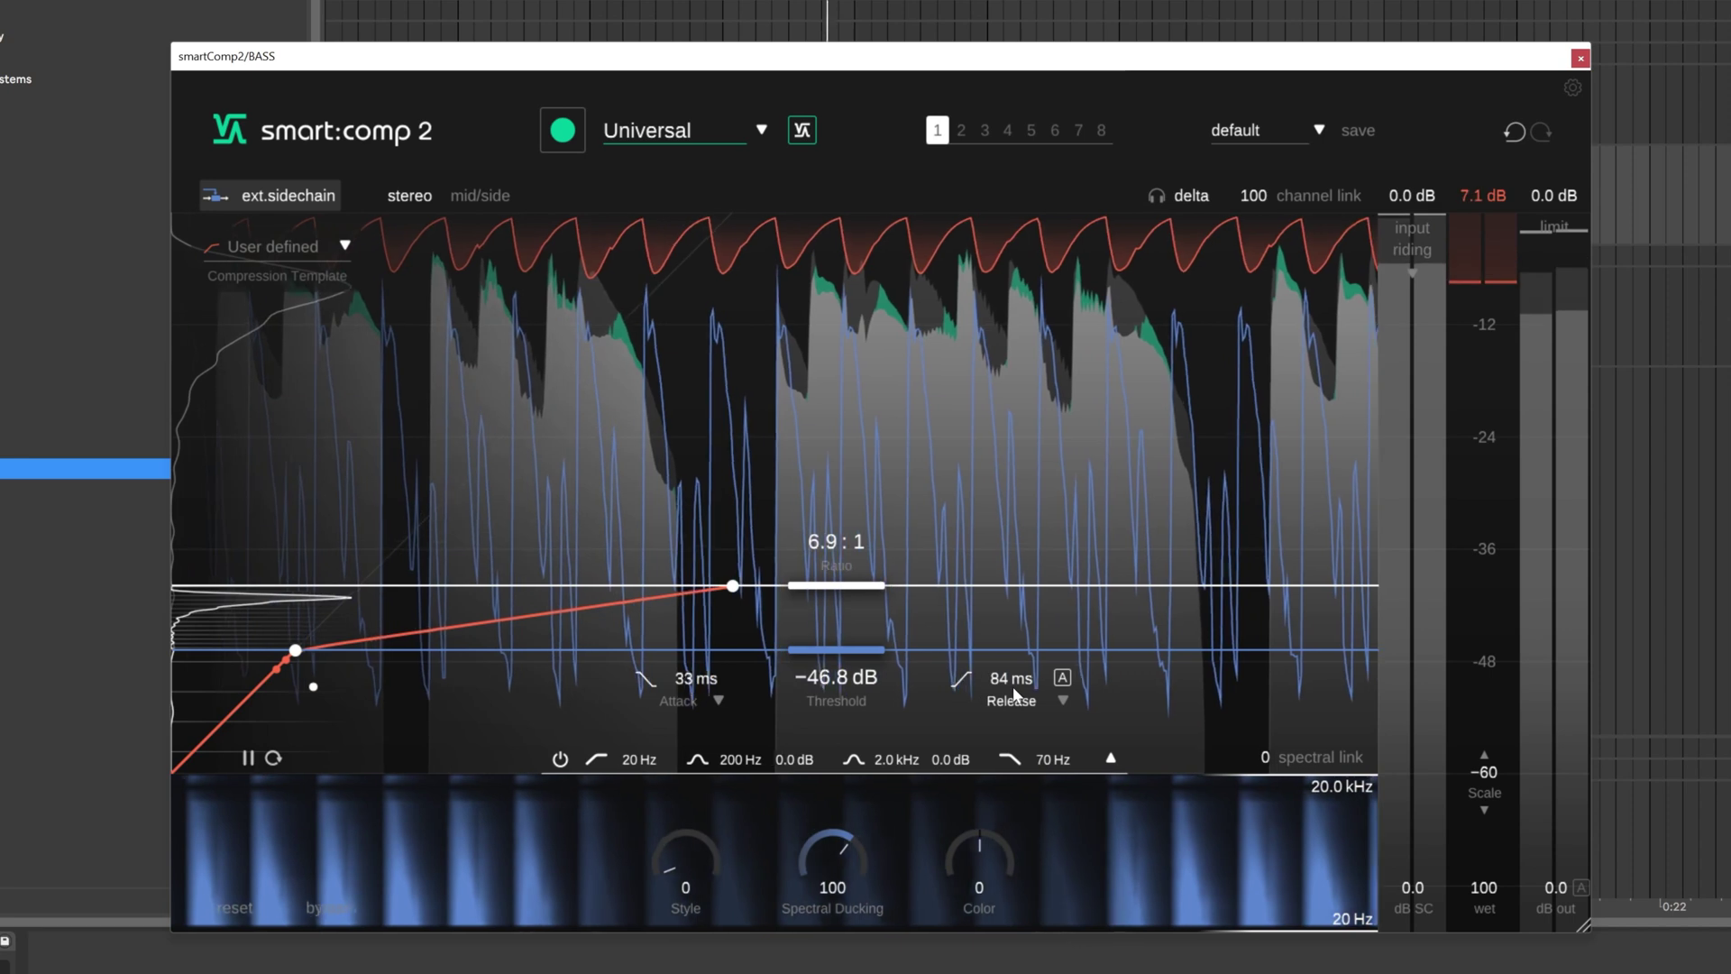
pyautogui.moveTo(711, 858); pyautogui.dragTo(709, 769)
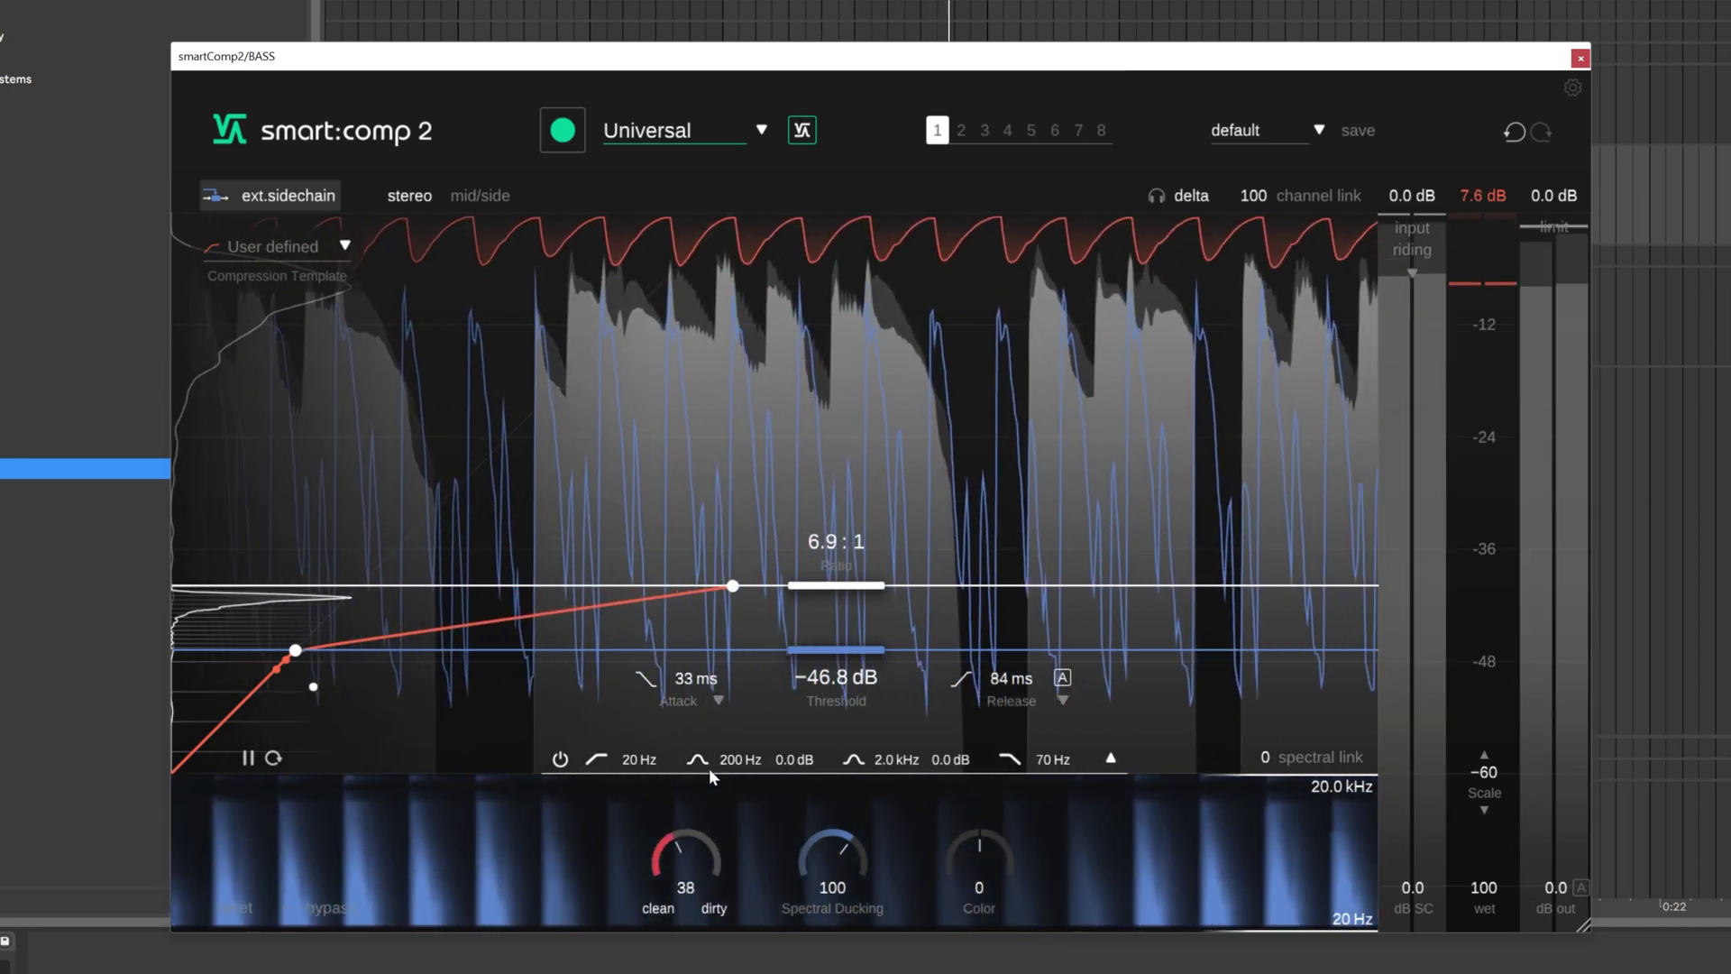
pyautogui.press('space')
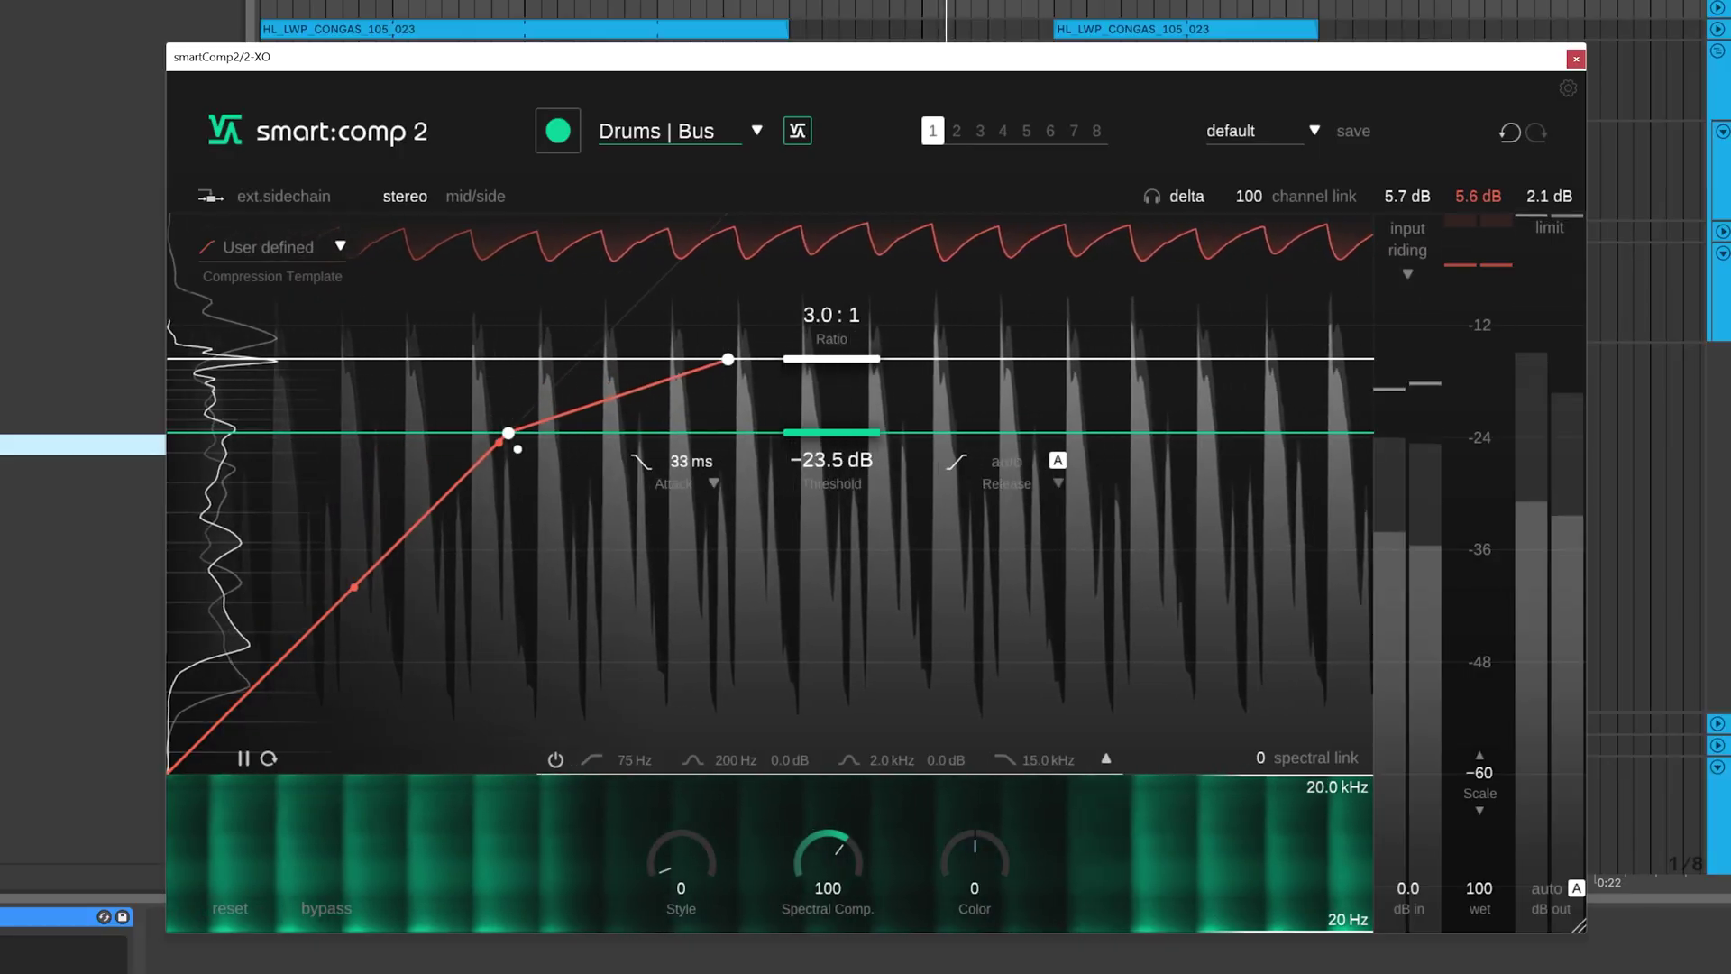
pyautogui.moveTo(1256, 819); pyautogui.dragTo(1328, 833)
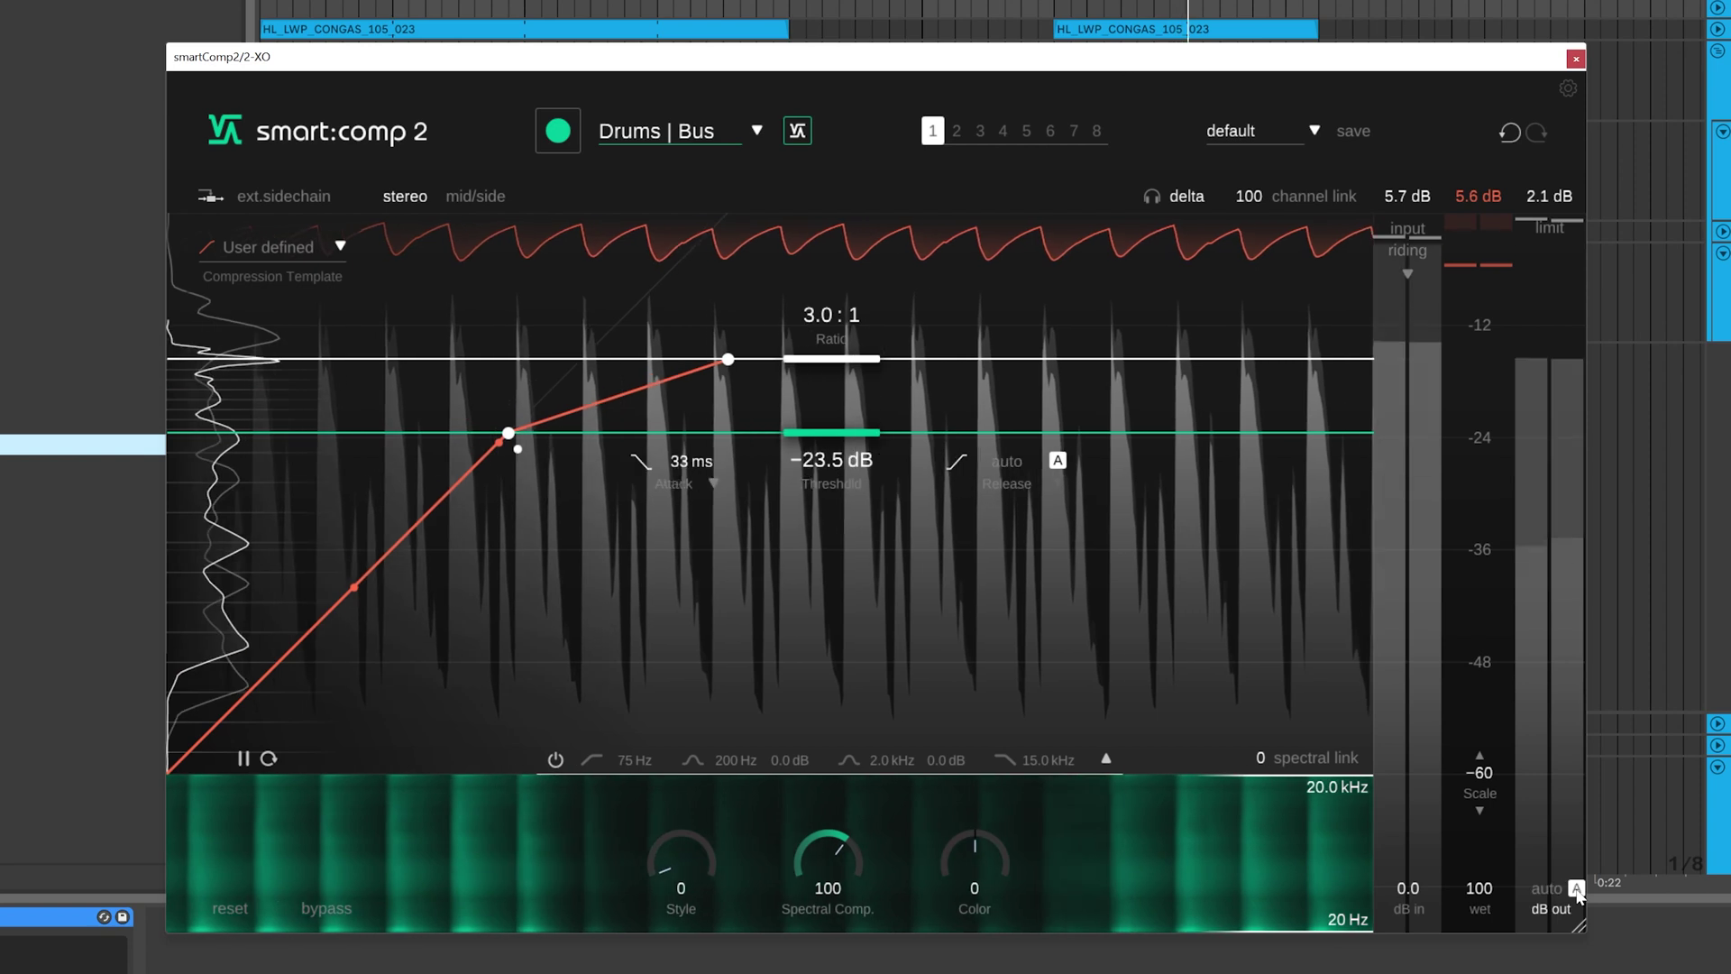
pyautogui.click(497, 196)
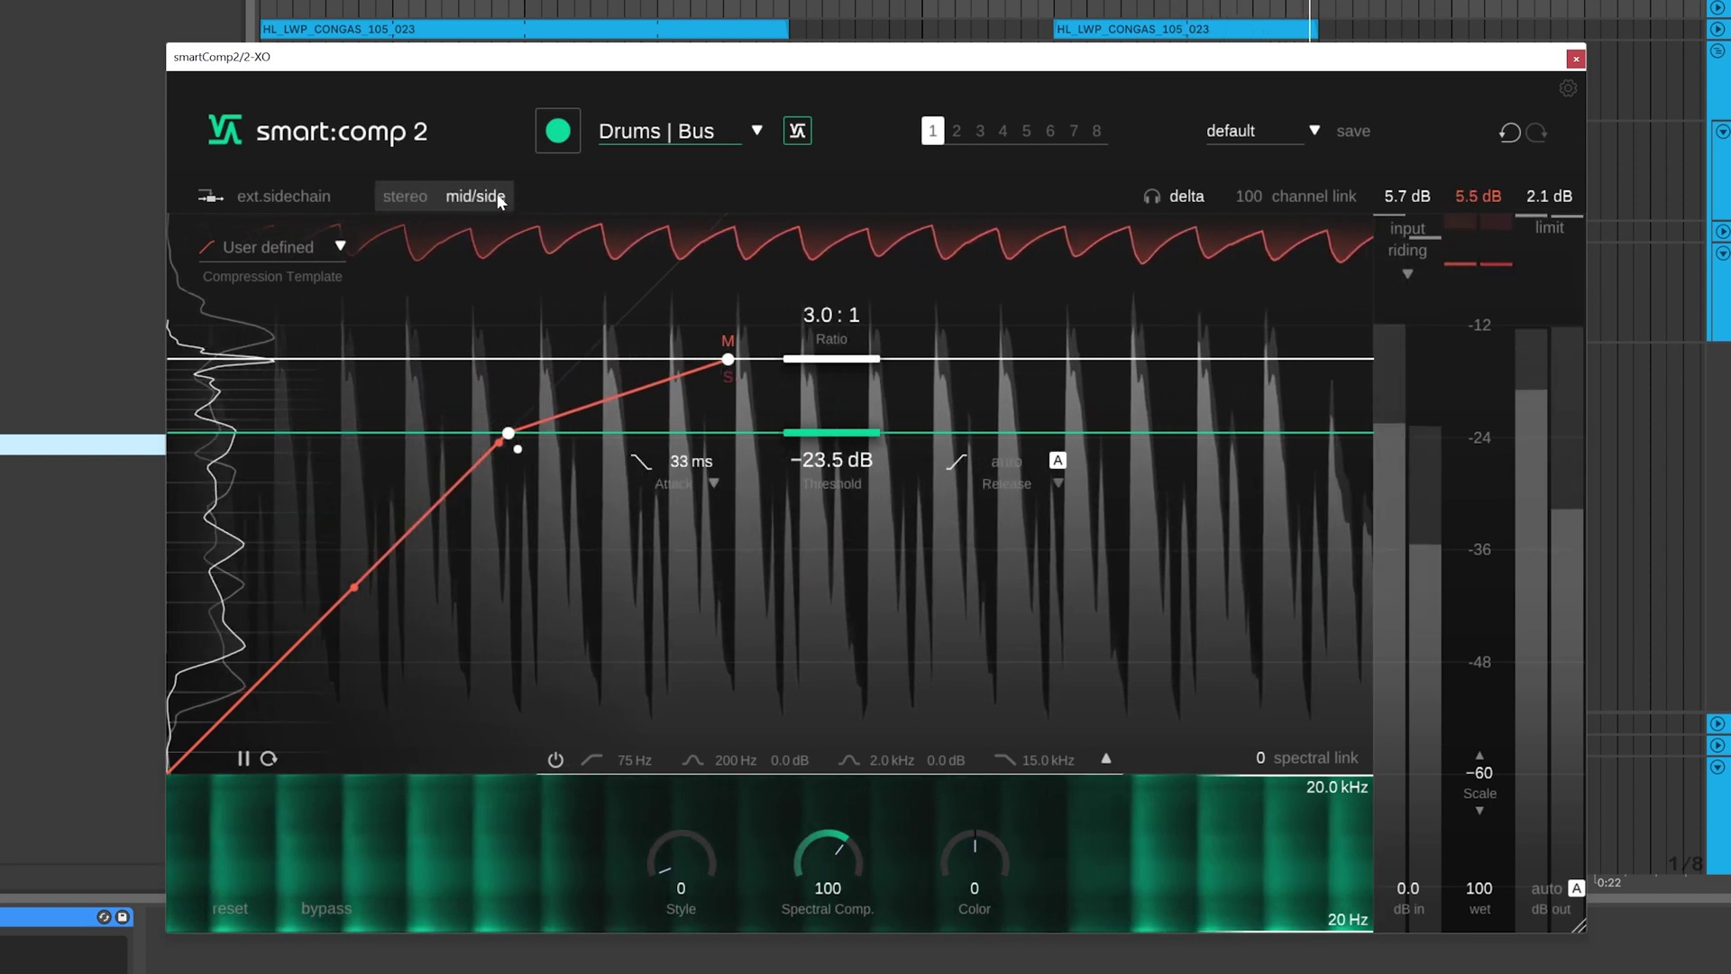
pyautogui.click(420, 193)
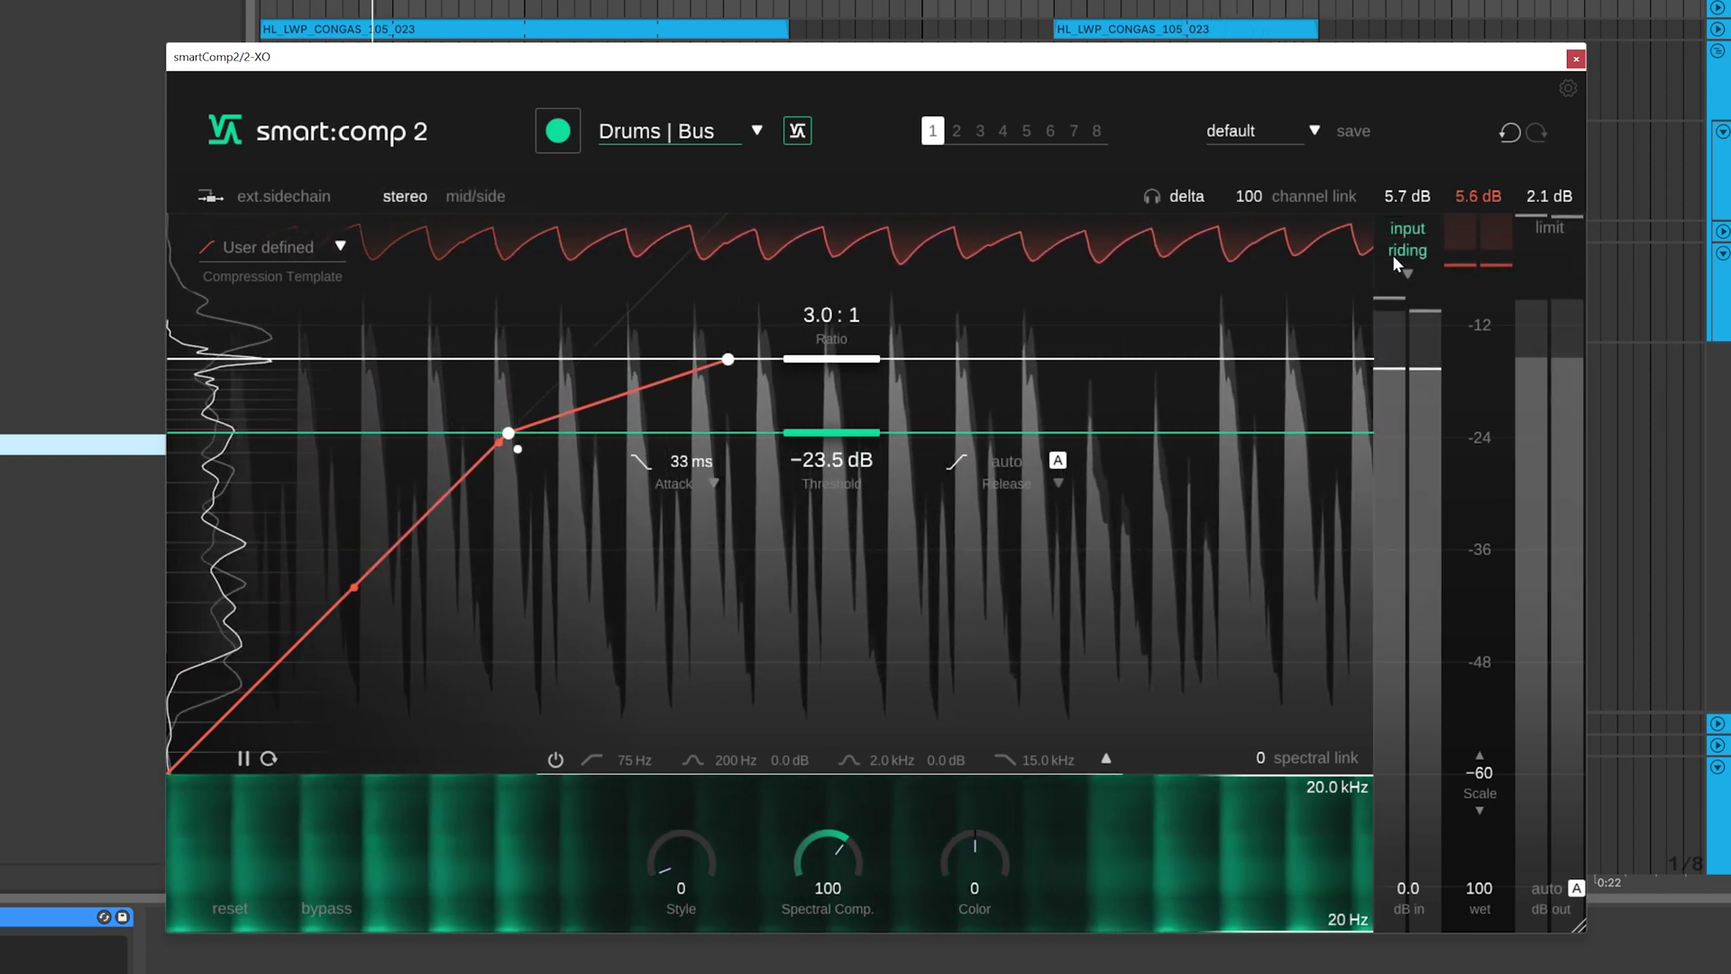